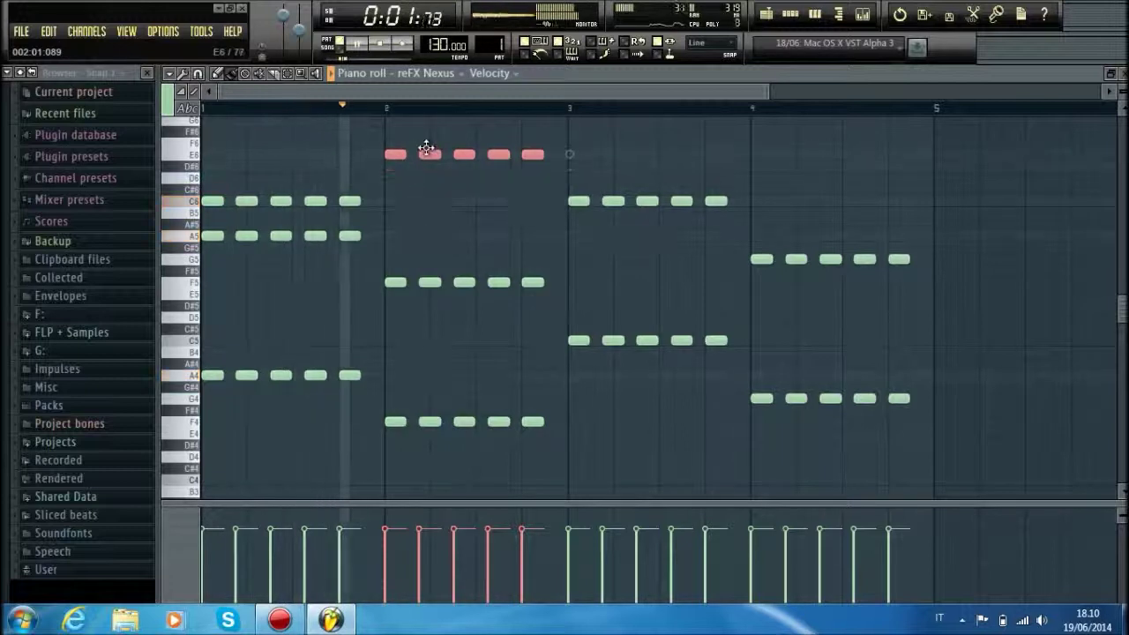
Move the selected bar 2 notes to F6 and duplicate the group into bar 3 at G6 and bar 4 at D6.
key(space)
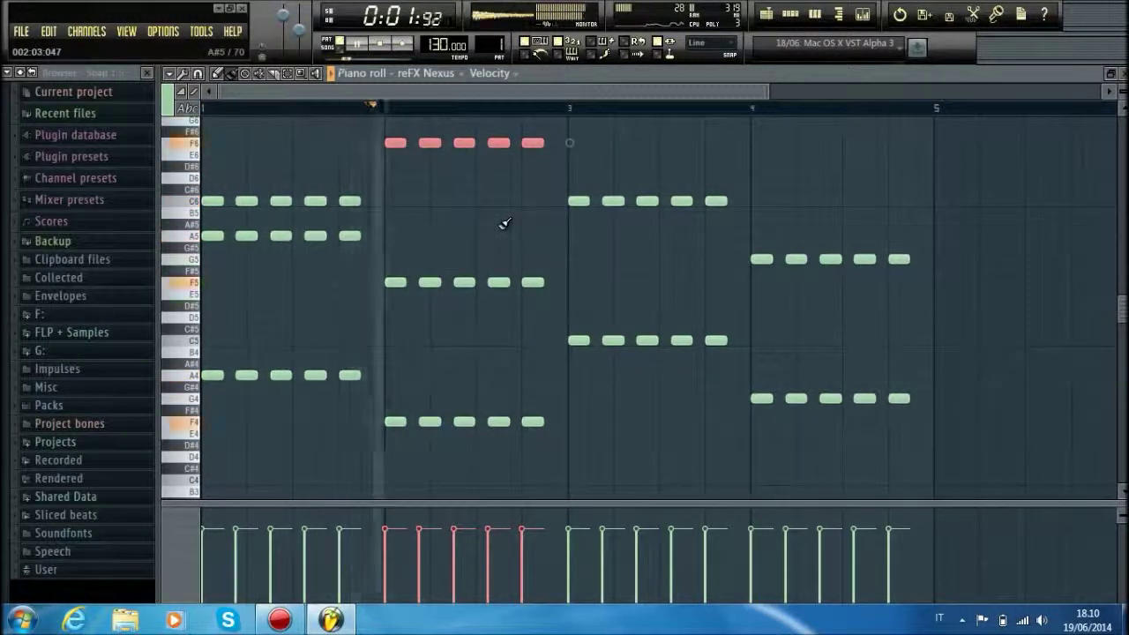
key(space)
key(ctrl+b)
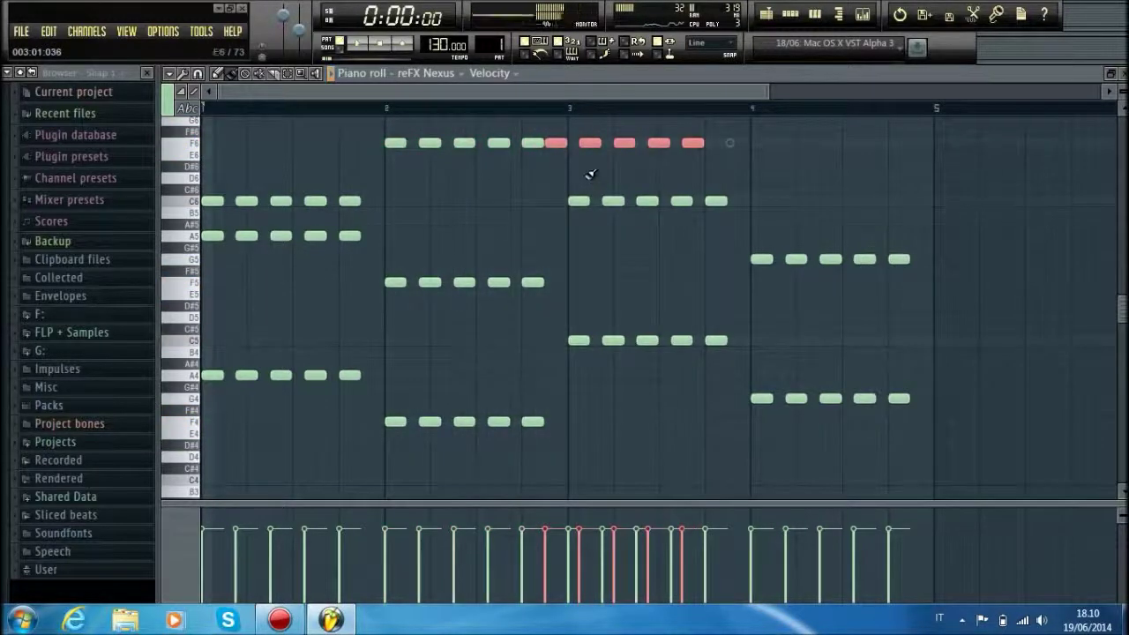
scroll(596, 183, up, 3)
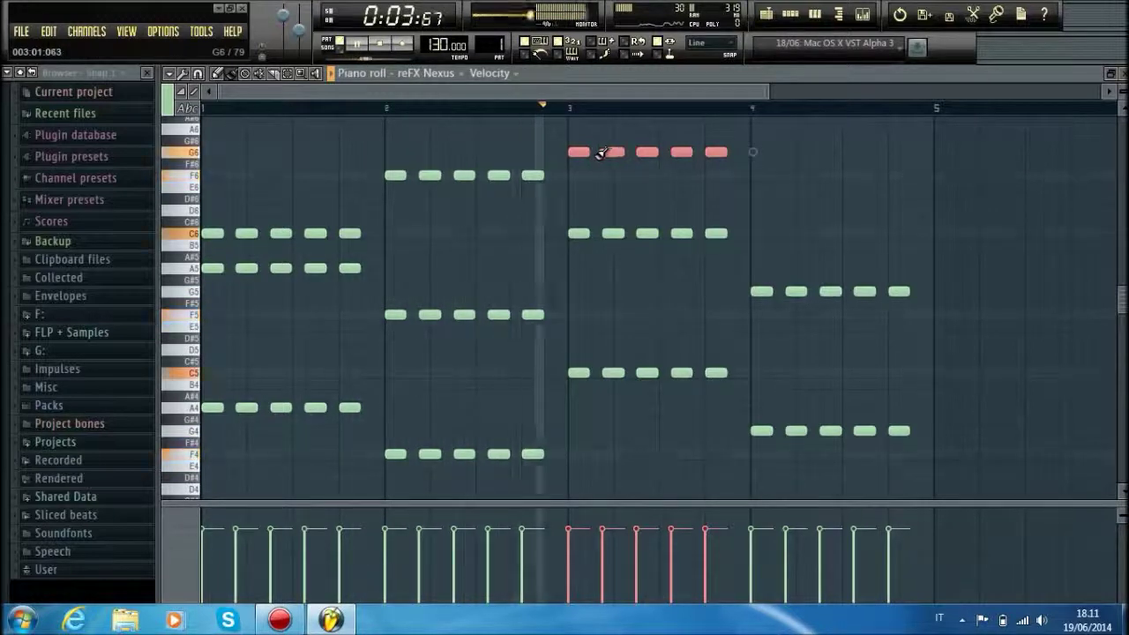
key(ctrl+b)
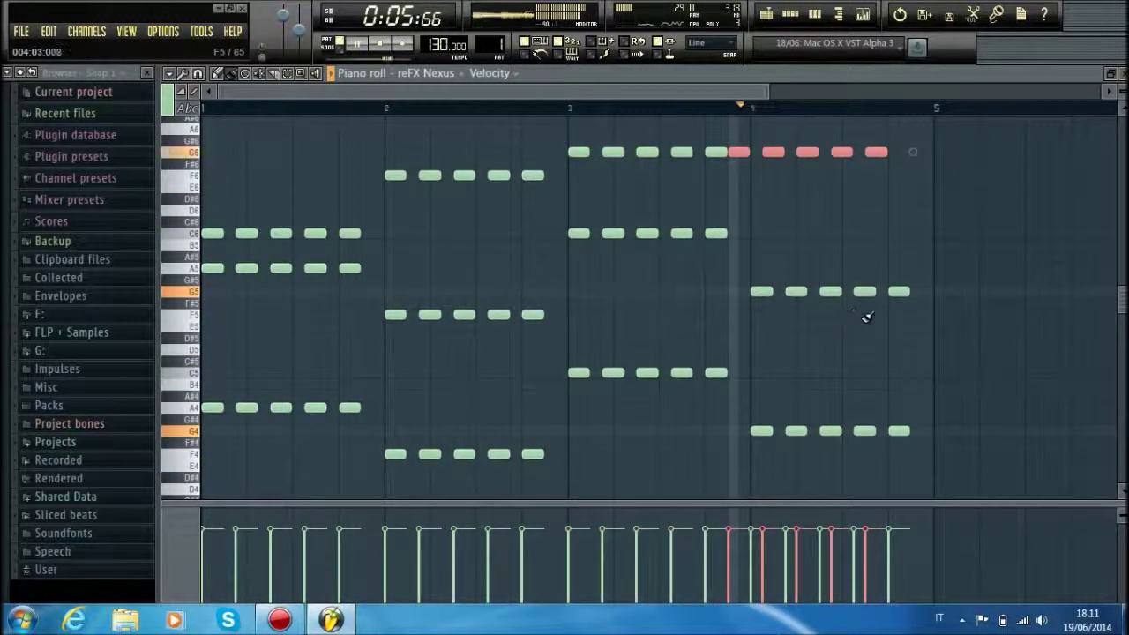
drag(785, 221, 796, 209)
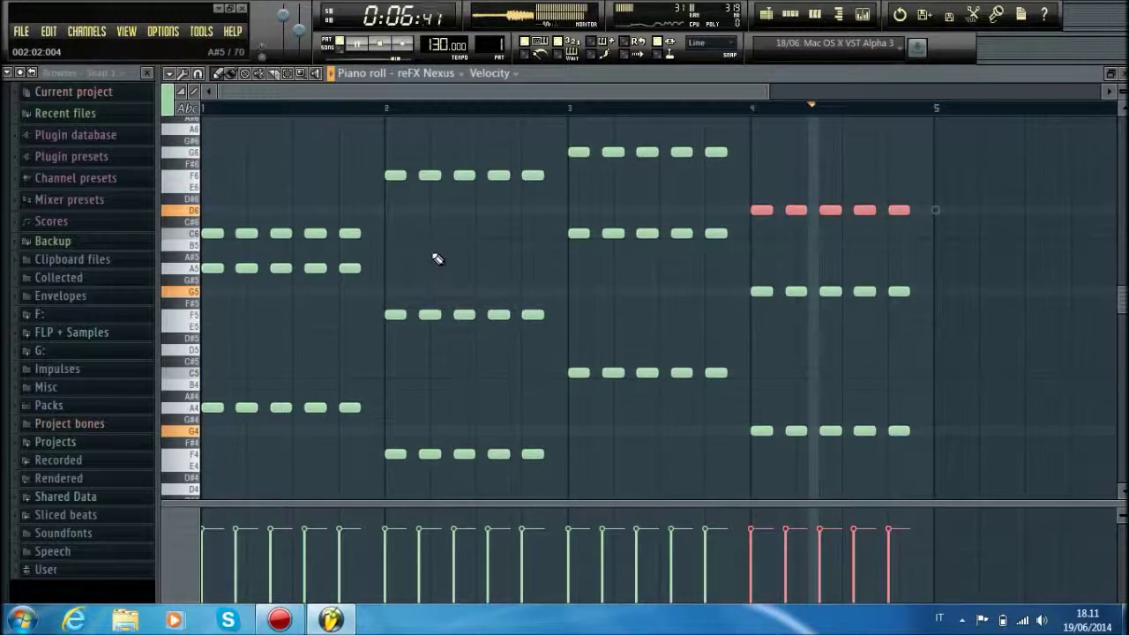
Add a single high note at the end of each bar: E6, A6, B6 and E6 for bars 1 to 4.
drag(365, 196, 363, 176)
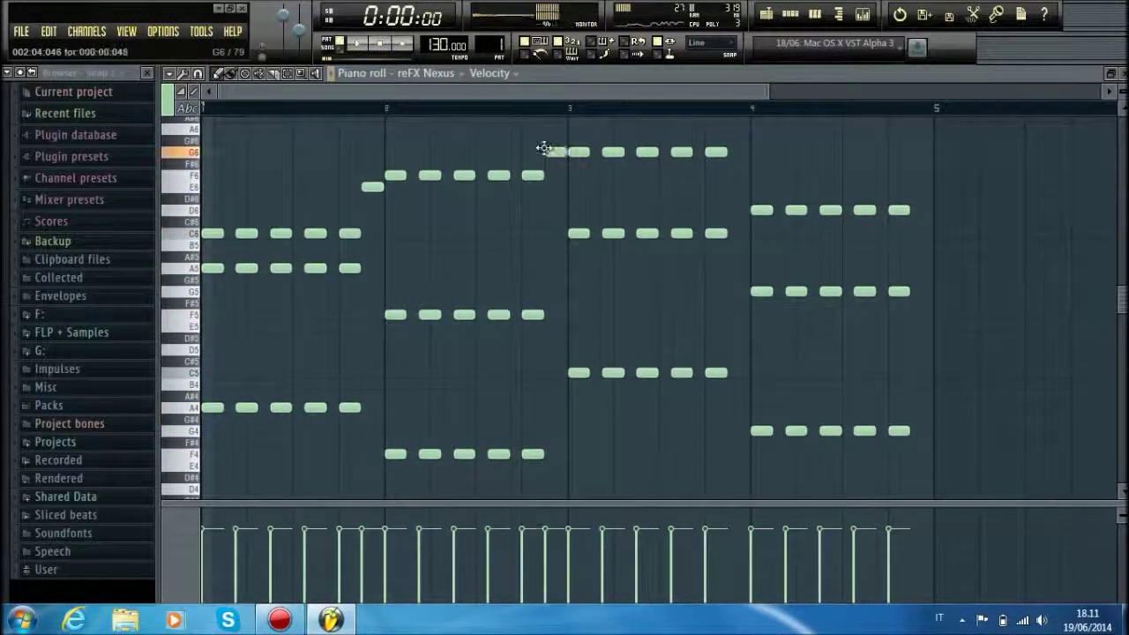
key(space)
scroll(701, 203, up, 3)
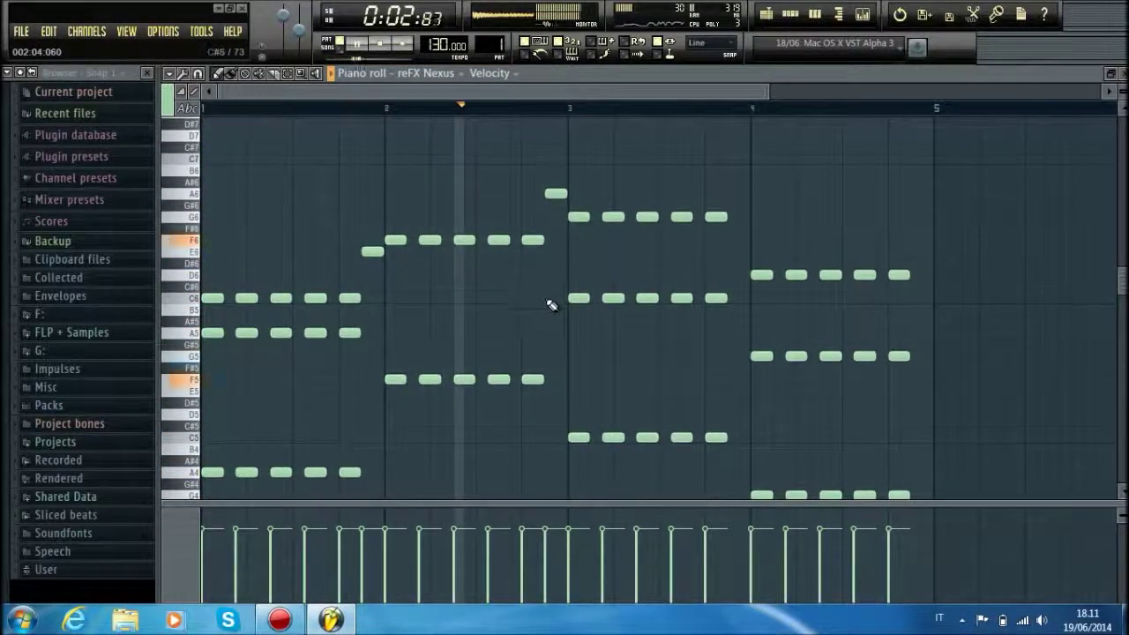
click(734, 167)
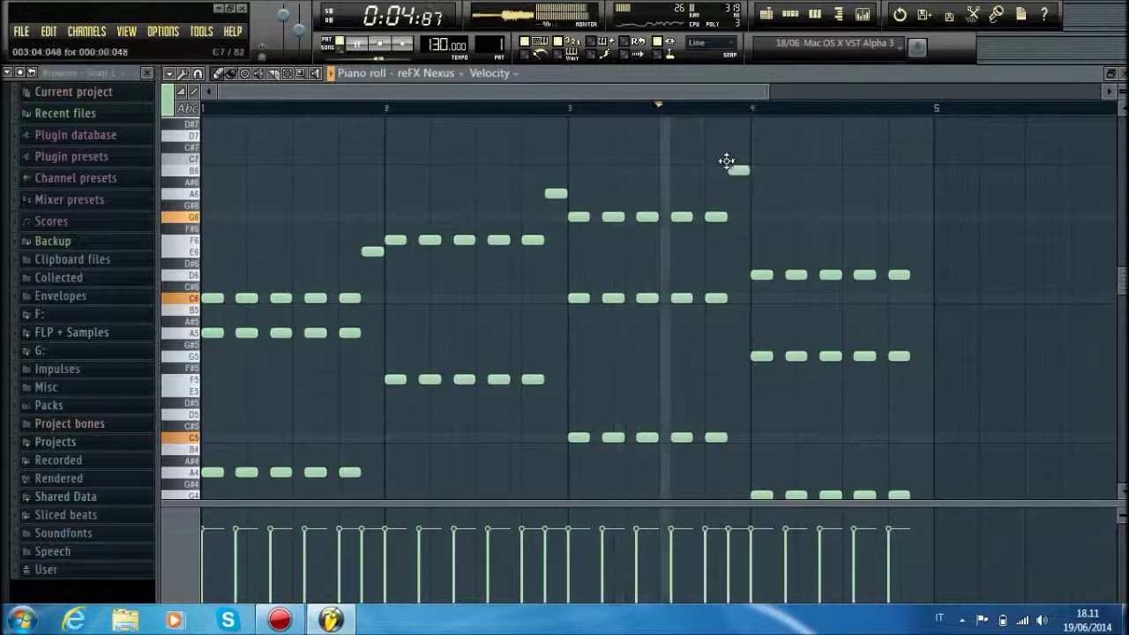
click(918, 250)
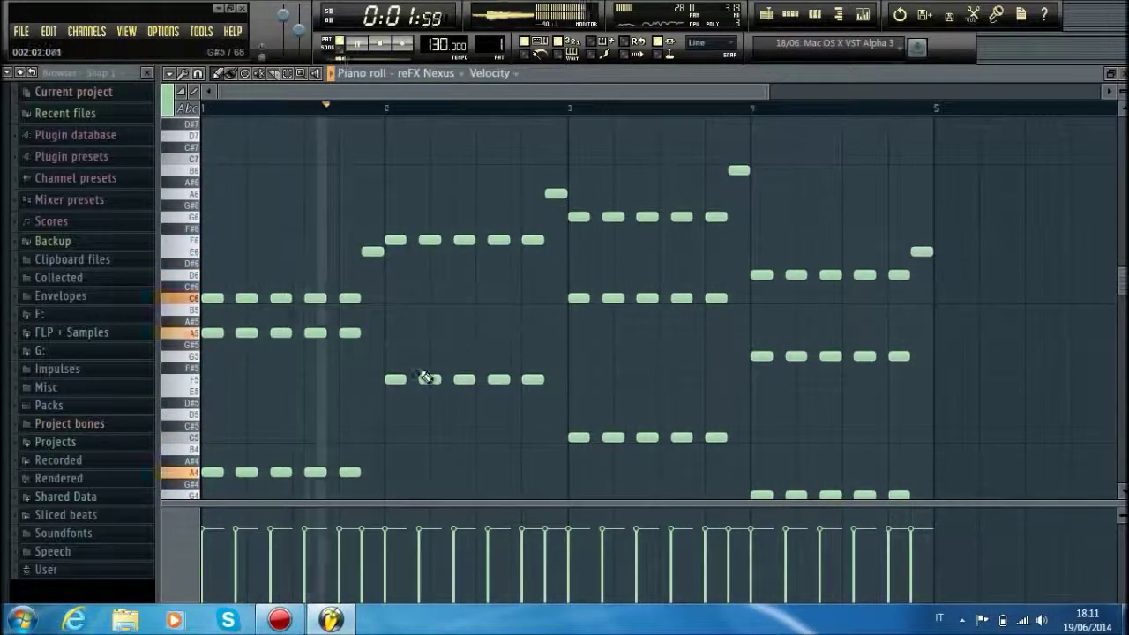
Add lower notes at the ends of bars 1 to 4, at F5, A5, B5 and D#5.
scroll(344, 392, down, 2)
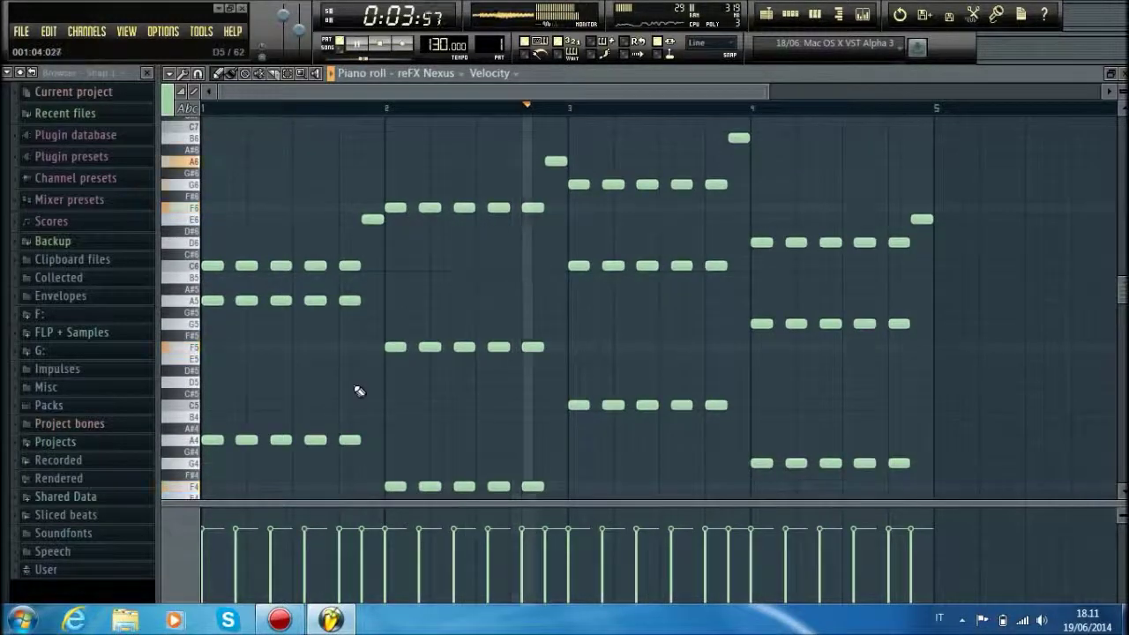
click(362, 347)
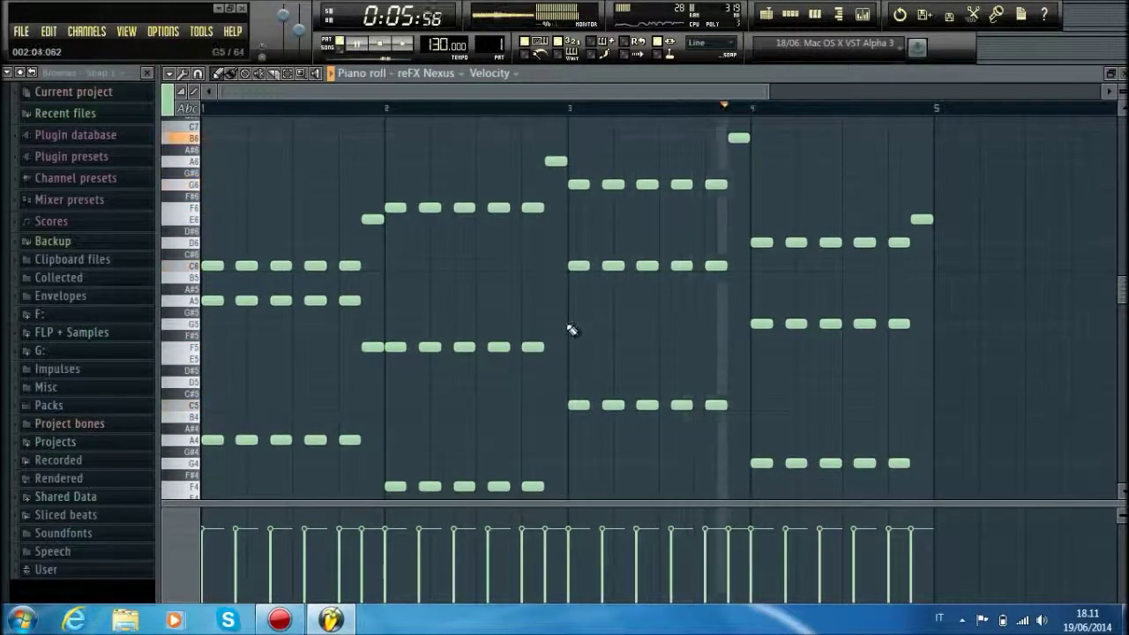
click(556, 300)
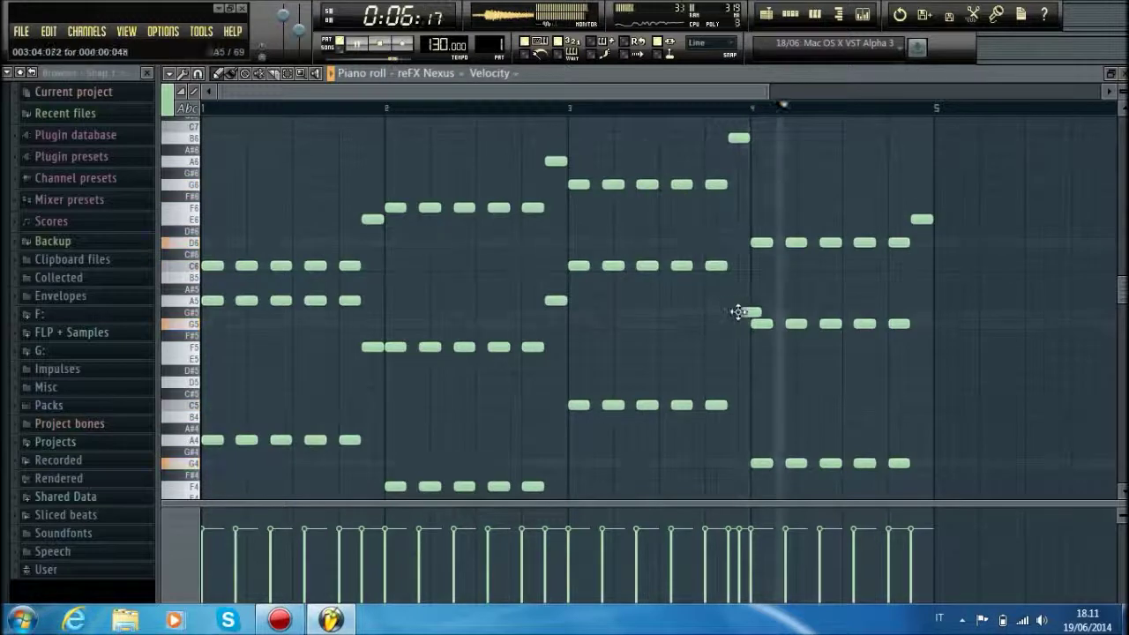
click(733, 275)
drag(732, 268, 738, 277)
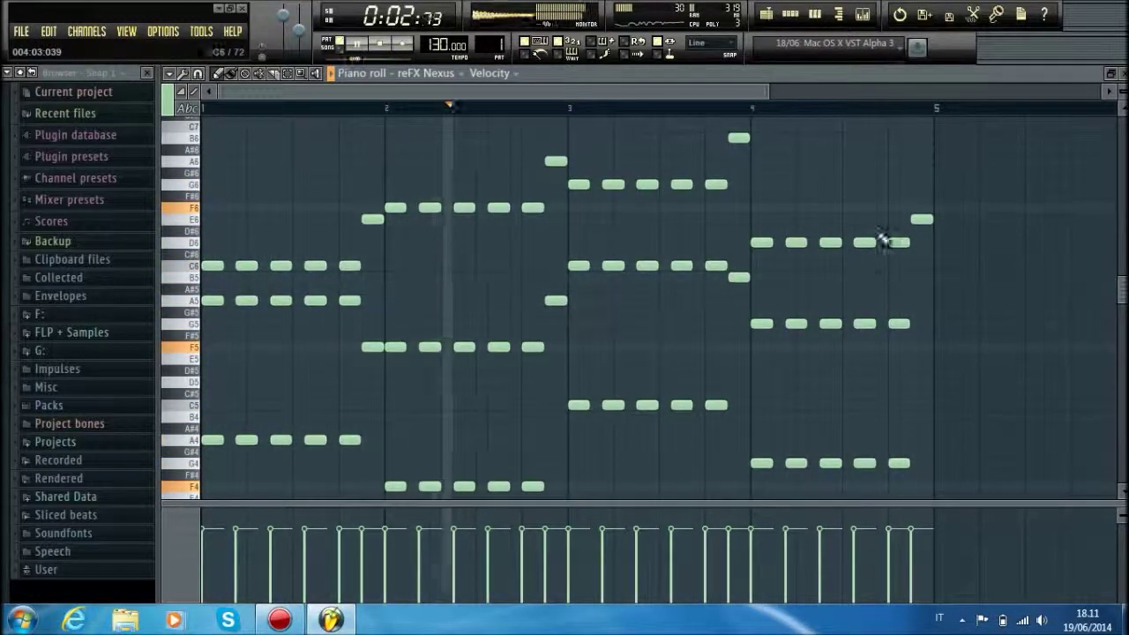
click(918, 369)
mouse_move(918, 369)
mouse_down()
mouse_move(911, 356)
mouse_move(908, 373)
mouse_up()
Move bar 4's lower end note to E5 and place five notes alternating between C7 and D7 in bar 1.
scroll(214, 295, up, 5)
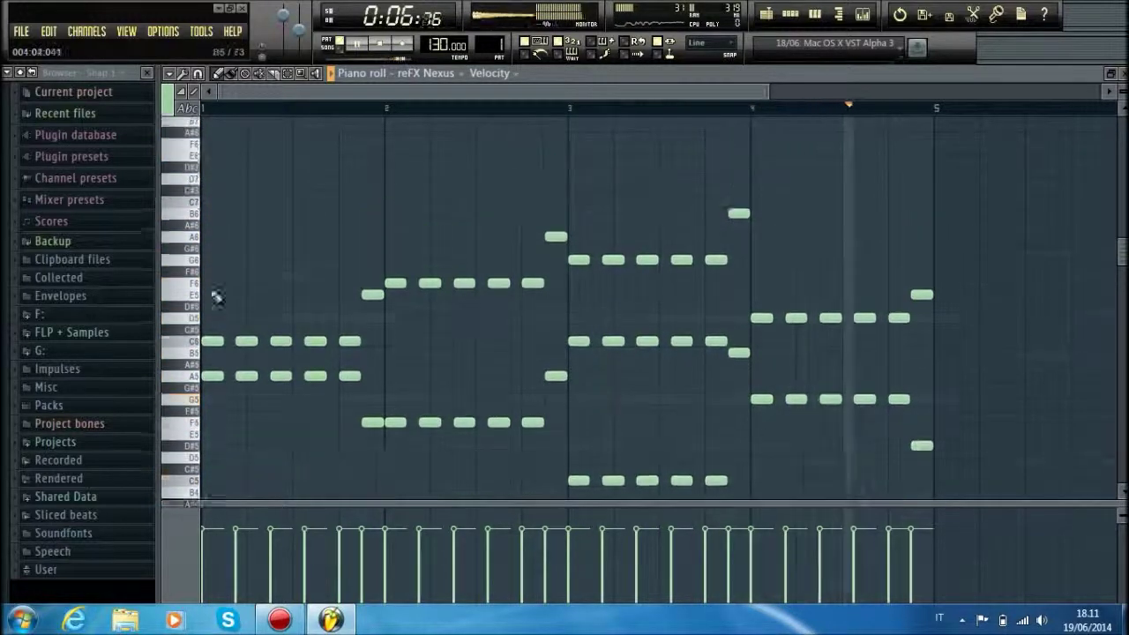
click(214, 236)
key(space)
scroll(834, 391, down, 2)
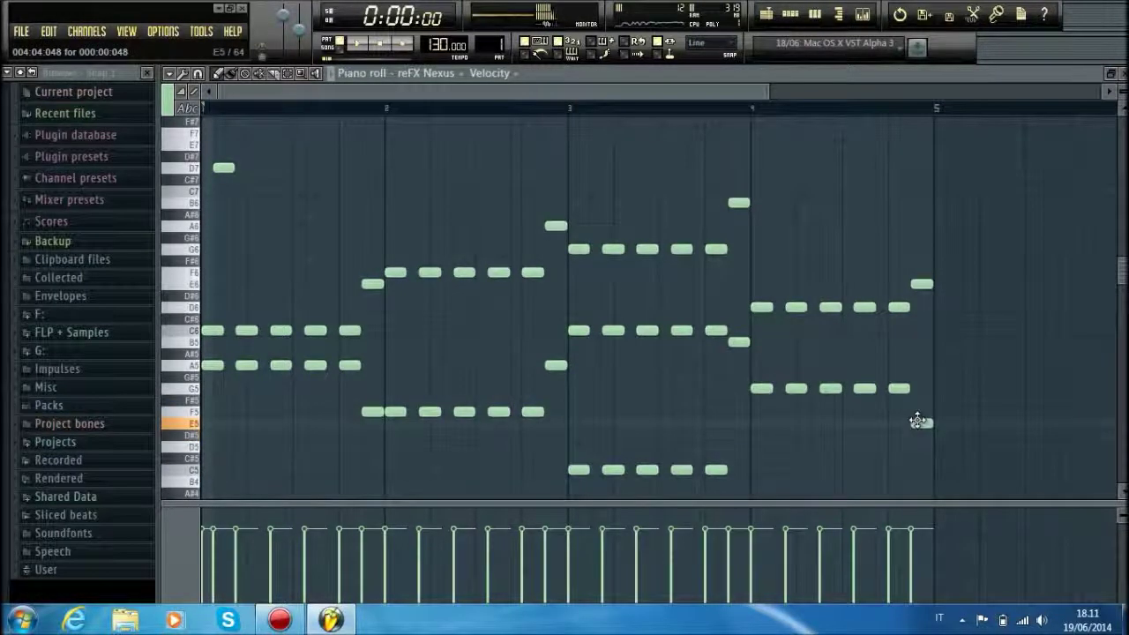
scroll(345, 270, up, 3)
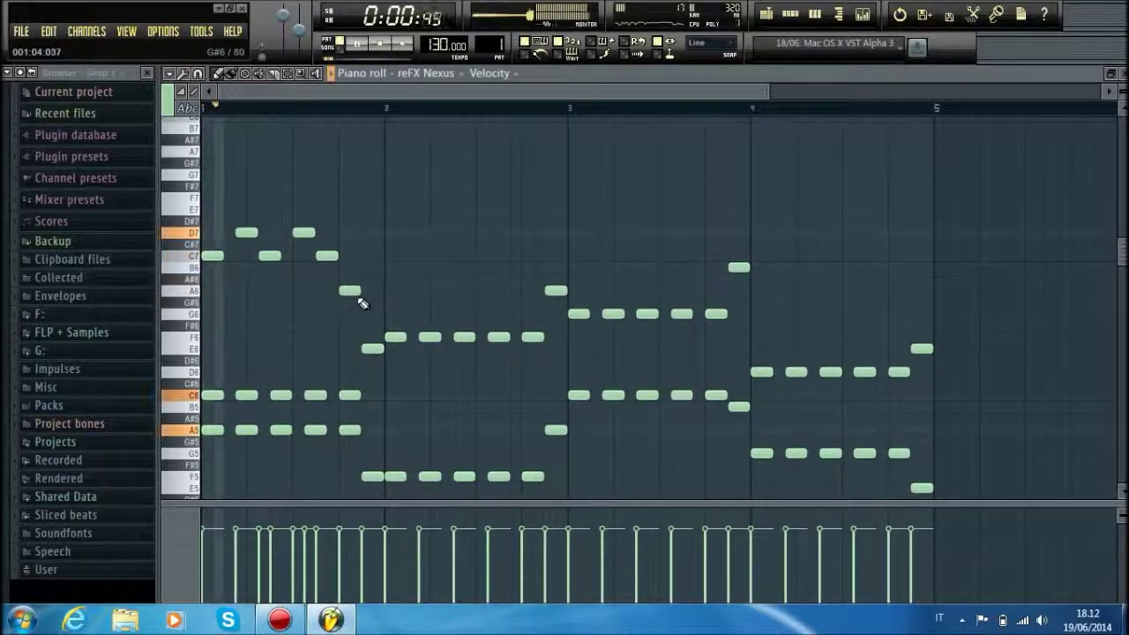
key(space)
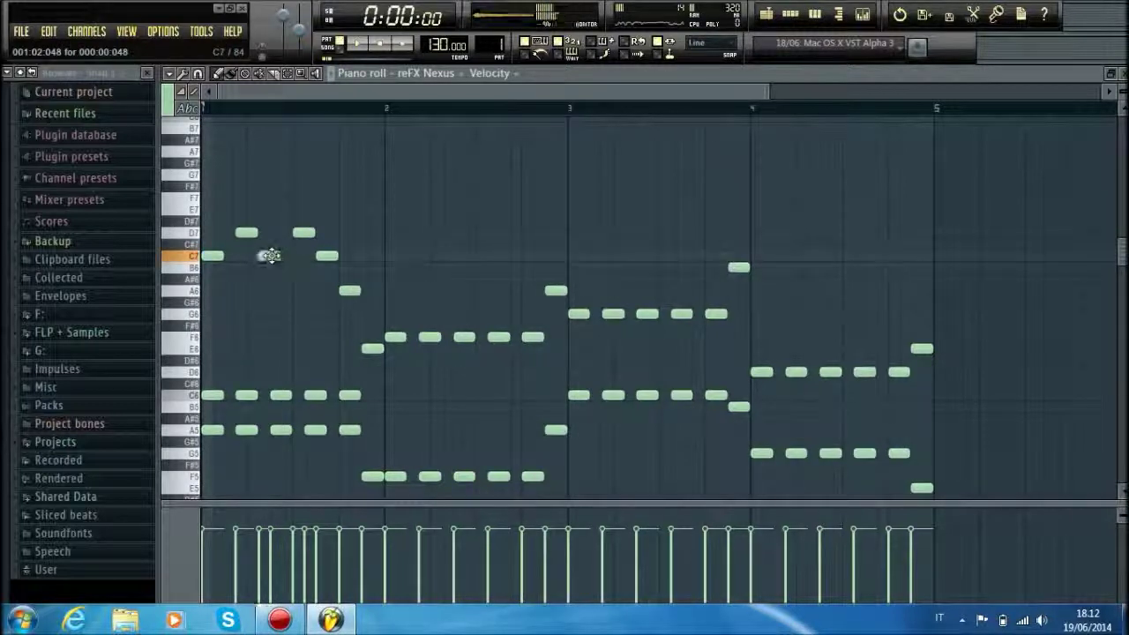
right_click(351, 289)
key(space)
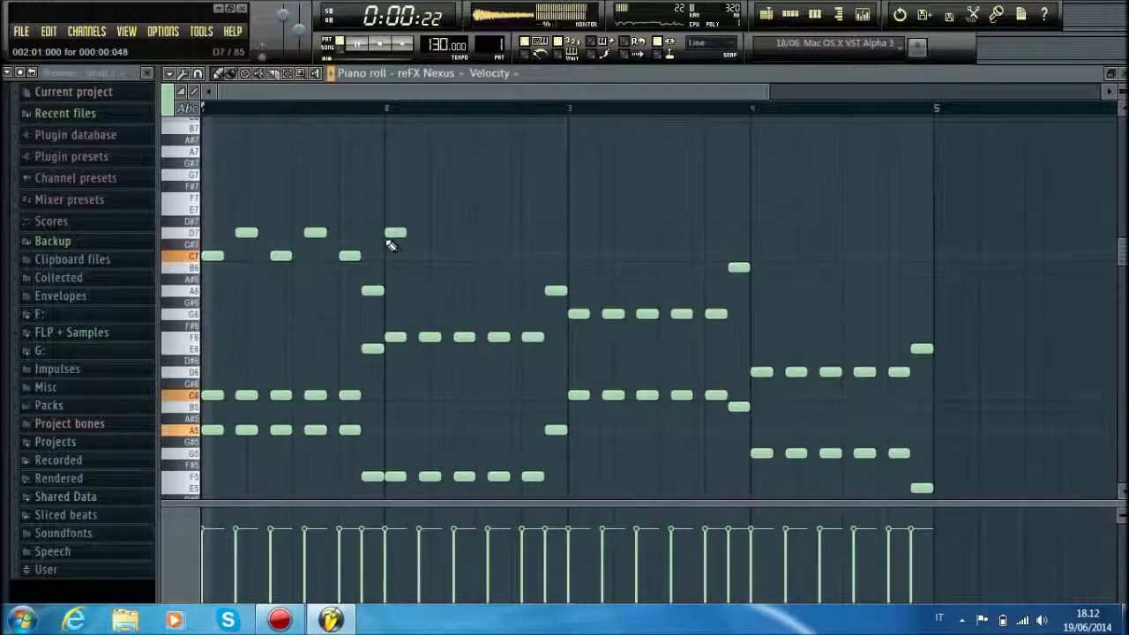
End bar 1's high melody on E7, and fill bar 2 with four F7 notes, a D7 and a final A7.
click(371, 210)
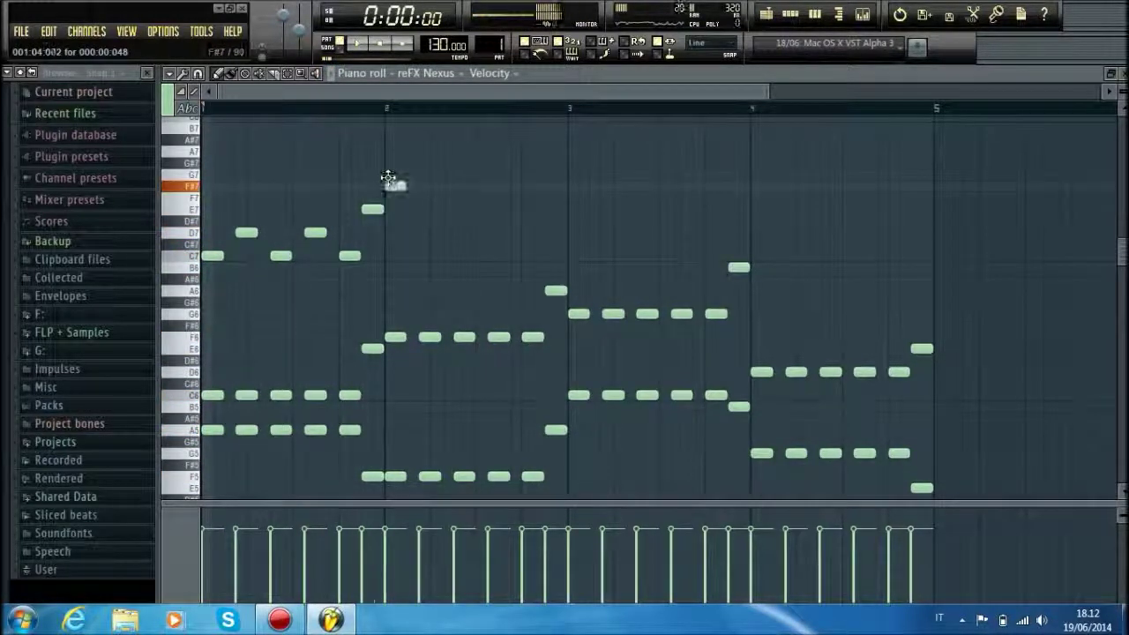
drag(383, 197, 395, 197)
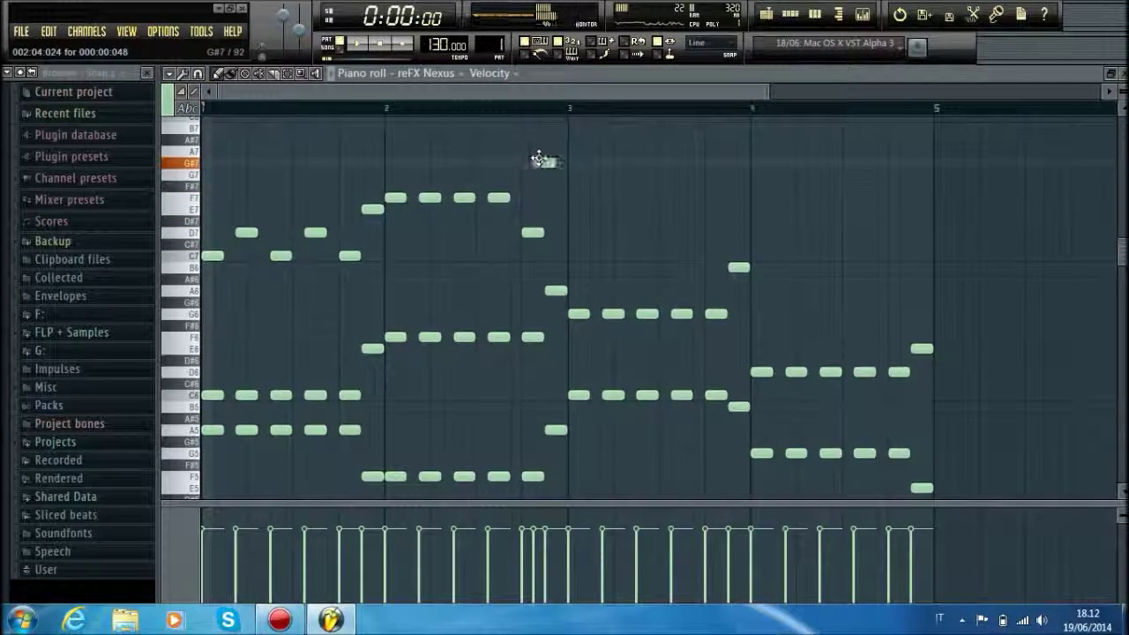
drag(552, 151, 547, 149)
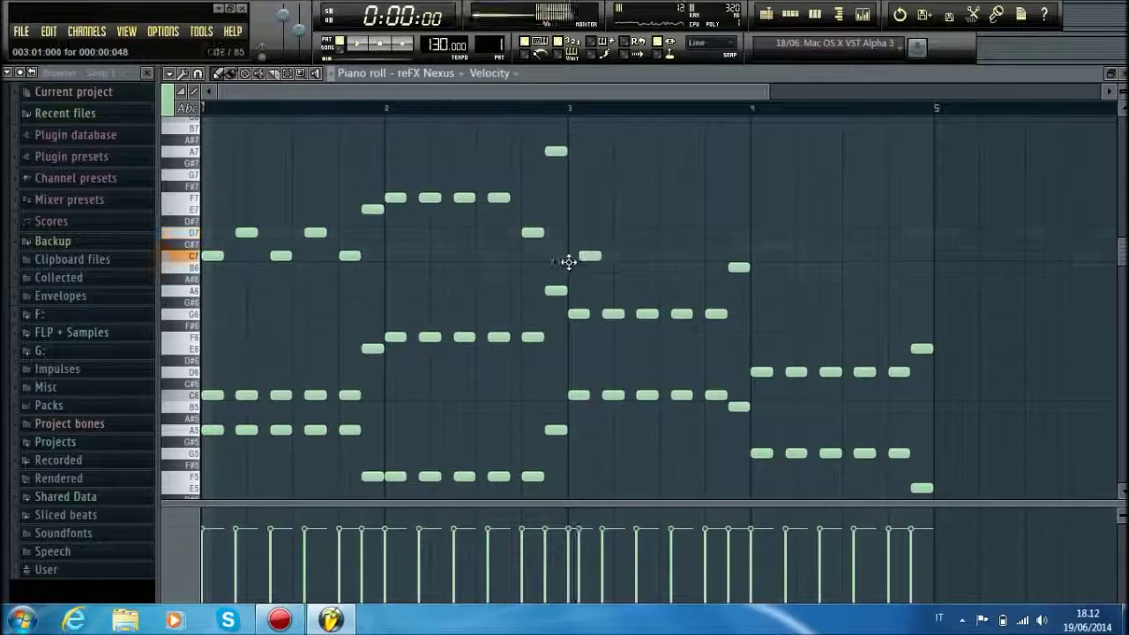
Place five G7 notes in bar 3 above the existing chord notes and end the bar with a B7 note.
drag(586, 175, 577, 174)
click(605, 175)
click(649, 174)
click(679, 175)
click(717, 175)
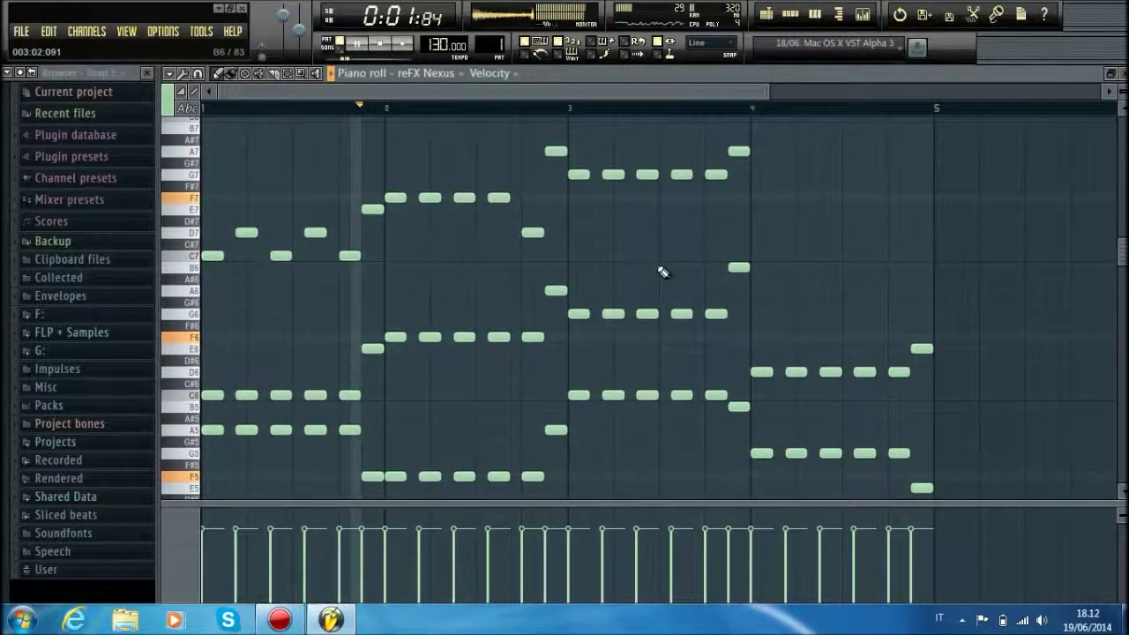
drag(734, 153, 736, 126)
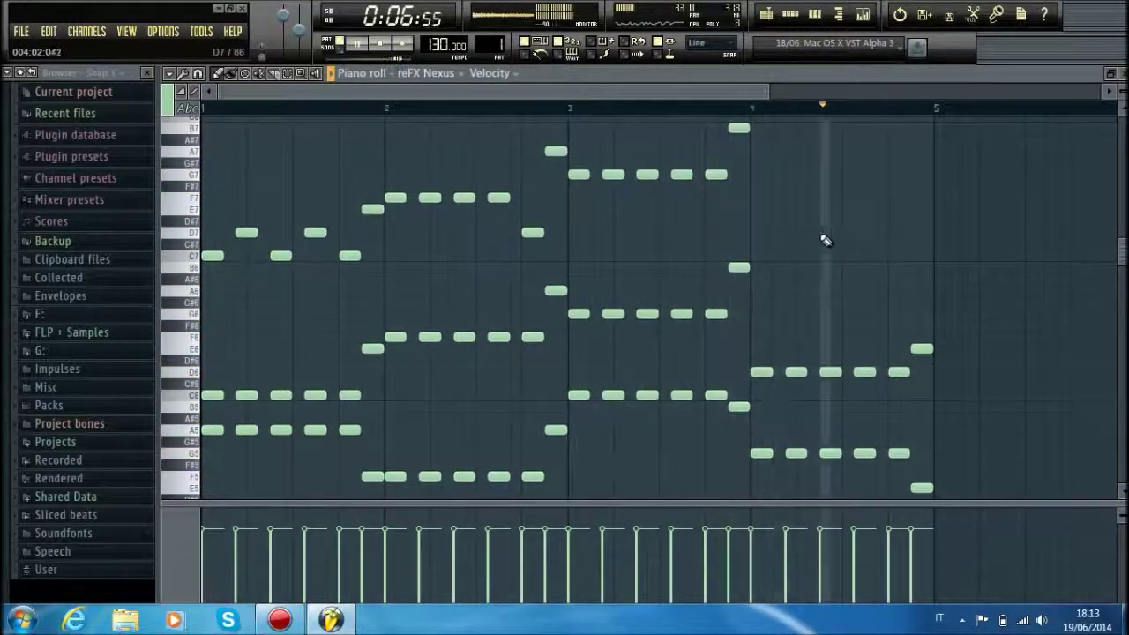
Raise the second and fourth G7 notes of bar 3 to A7.
scroll(808, 238, down, 6)
scroll(805, 237, up, 4)
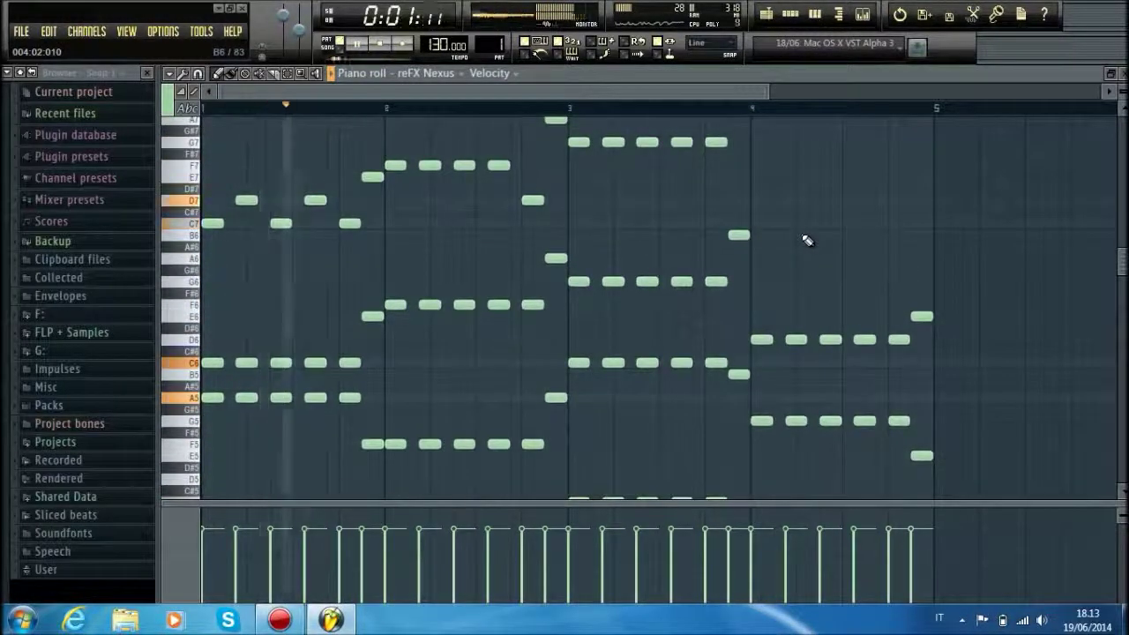
scroll(798, 228, up, 2)
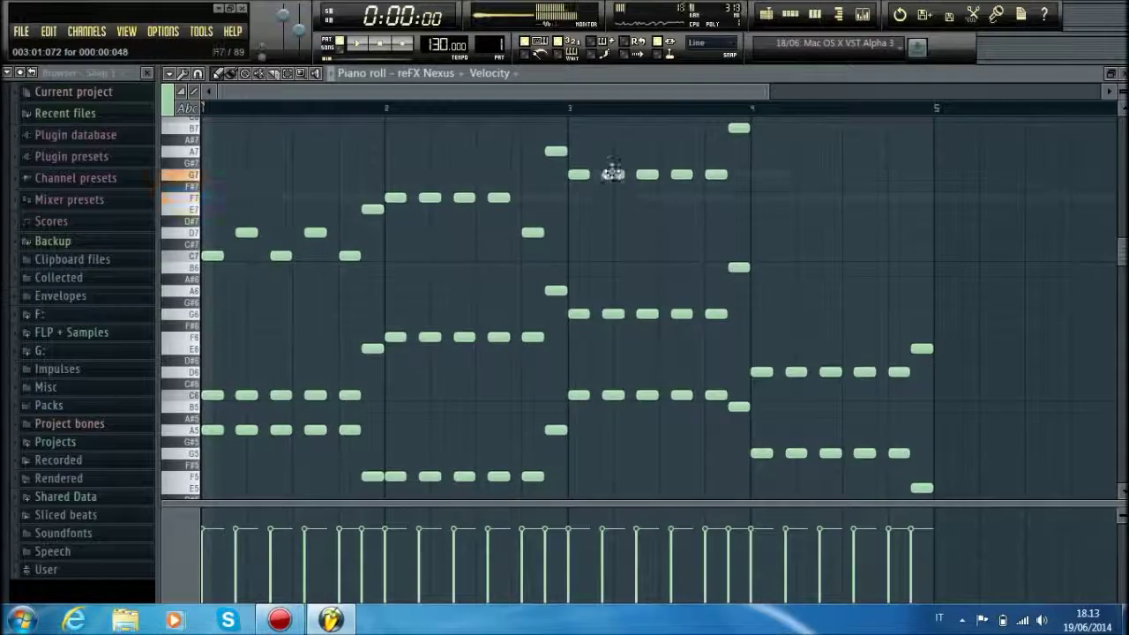
drag(682, 175, 682, 152)
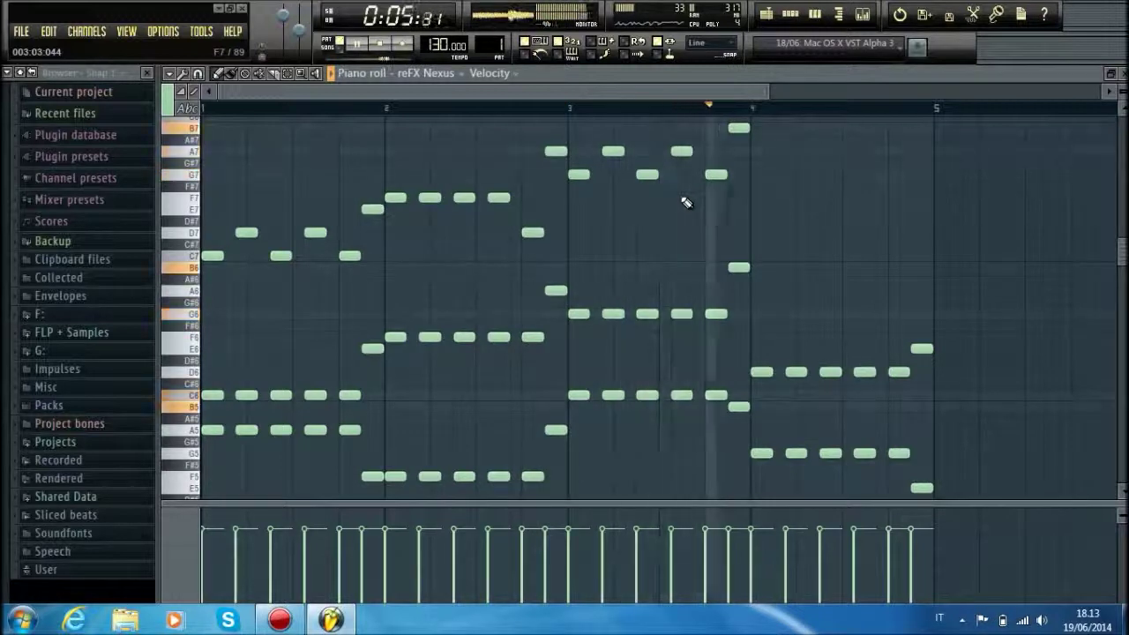
Fill bar 4 with five D7 notes in the existing rhythm, end it on E7, and play the pattern back.
key(space)
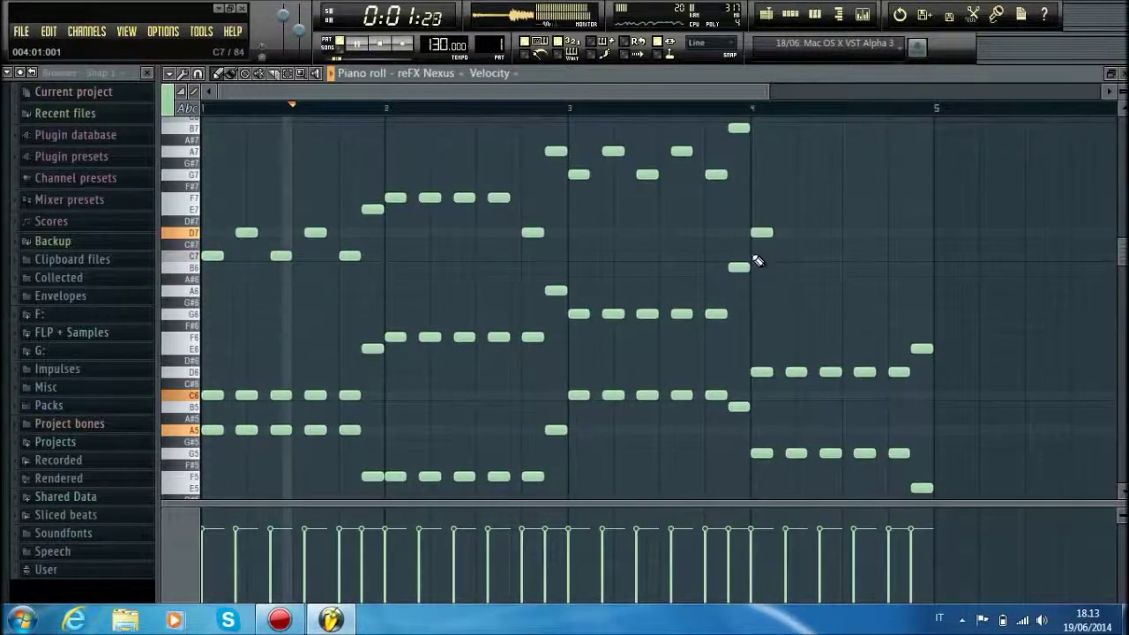
click(796, 233)
click(830, 233)
click(865, 233)
click(900, 233)
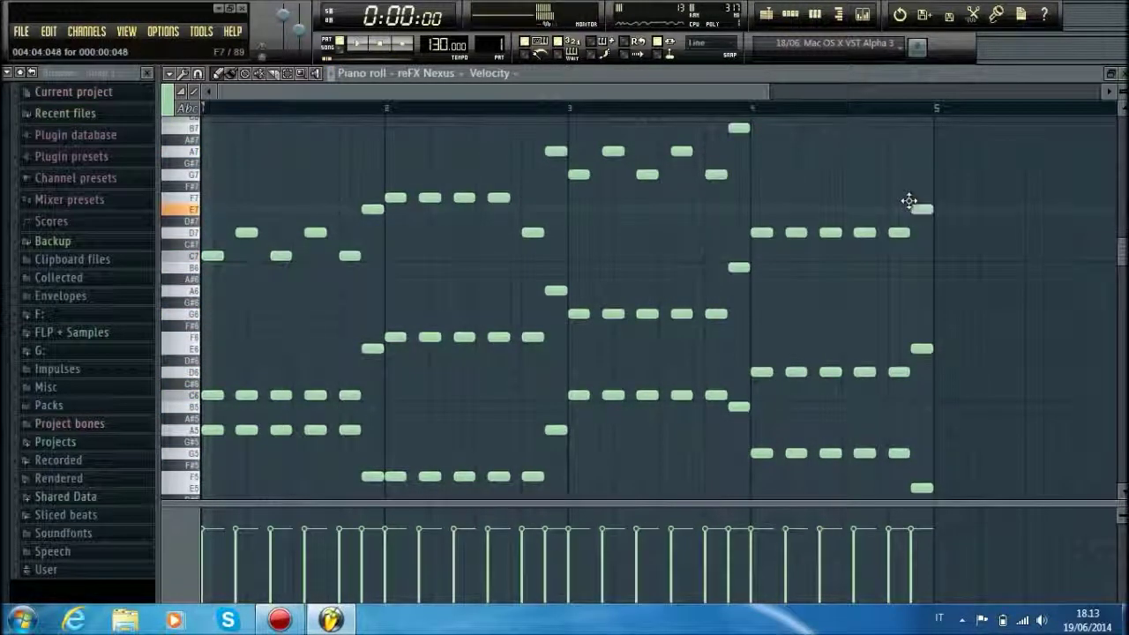
key(space)
Try adding notes at A3 and C5 between the existing low notes in bar 1.
scroll(852, 221, down, 8)
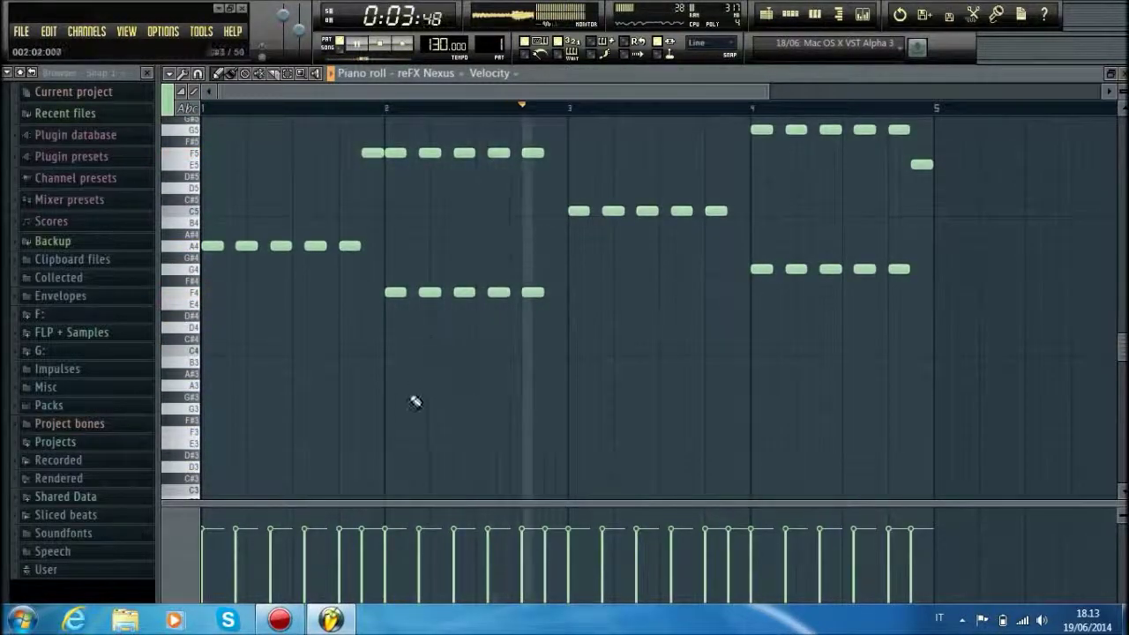
click(235, 388)
click(278, 389)
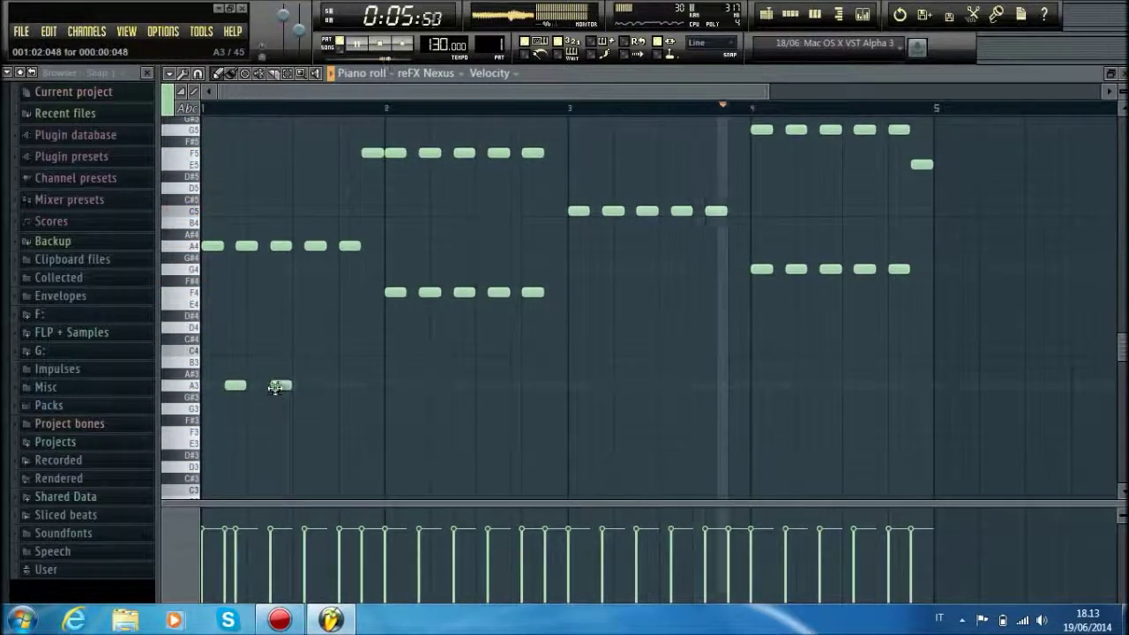
click(328, 385)
click(372, 385)
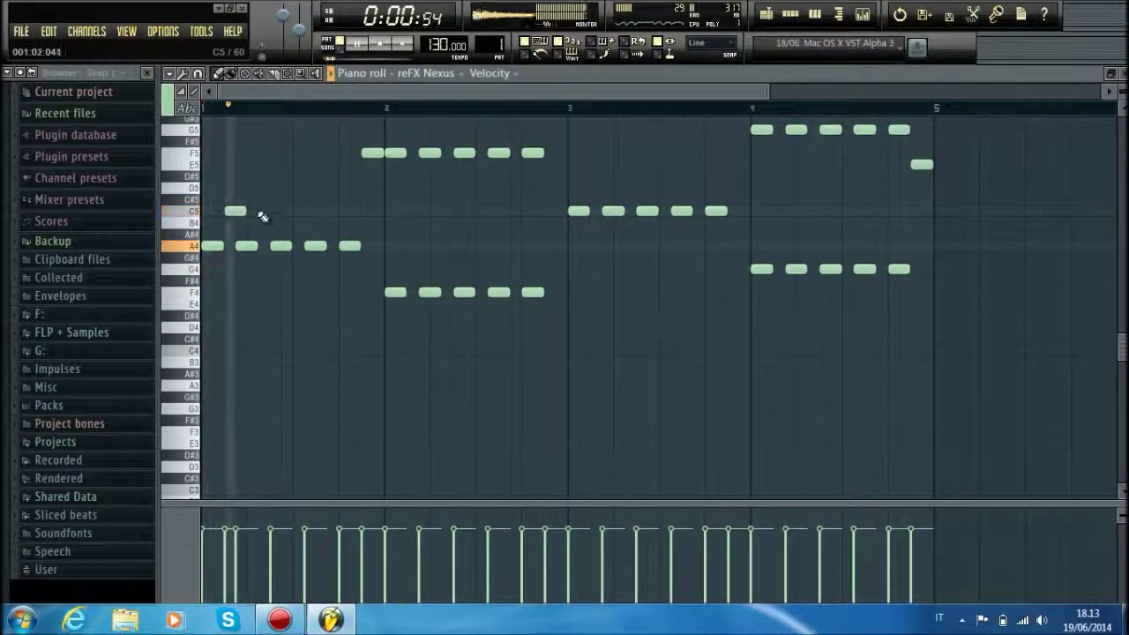
key(space)
scroll(403, 270, up, 5)
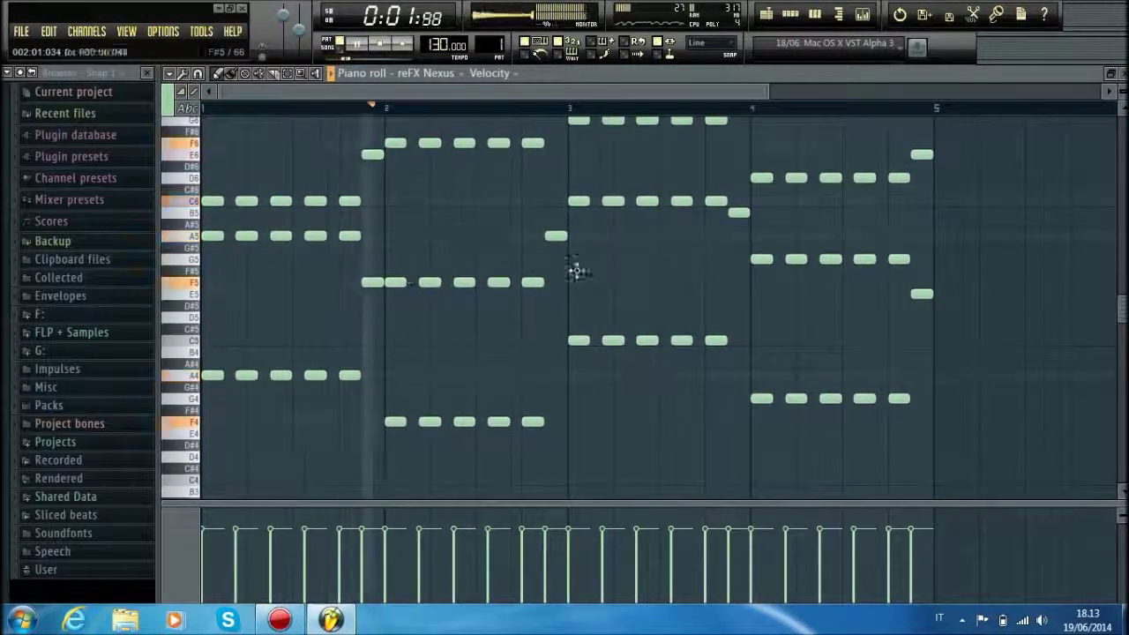
Place Pattern 1 and Pattern 2 at the start of Tracks 1 and 2 in the playlist, and set the tempo to 128.
click(1124, 73)
click(830, 161)
click(864, 183)
drag(884, 184, 530, 123)
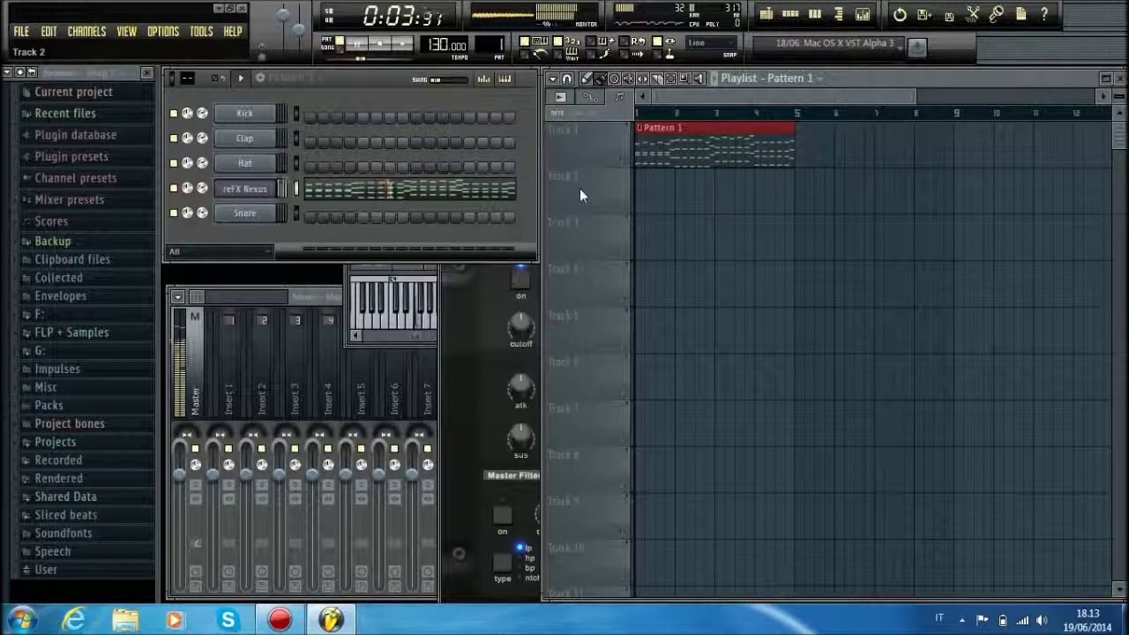
scroll(438, 44, down, 1)
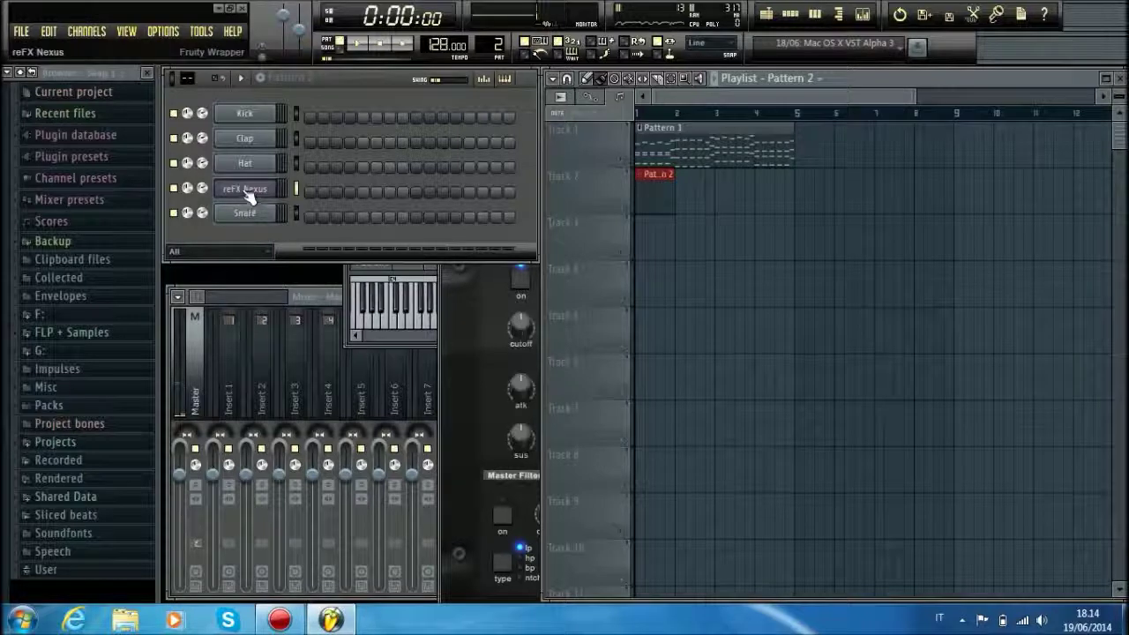
Clone the reFX Nexus channel.
right_click(279, 185)
click(316, 378)
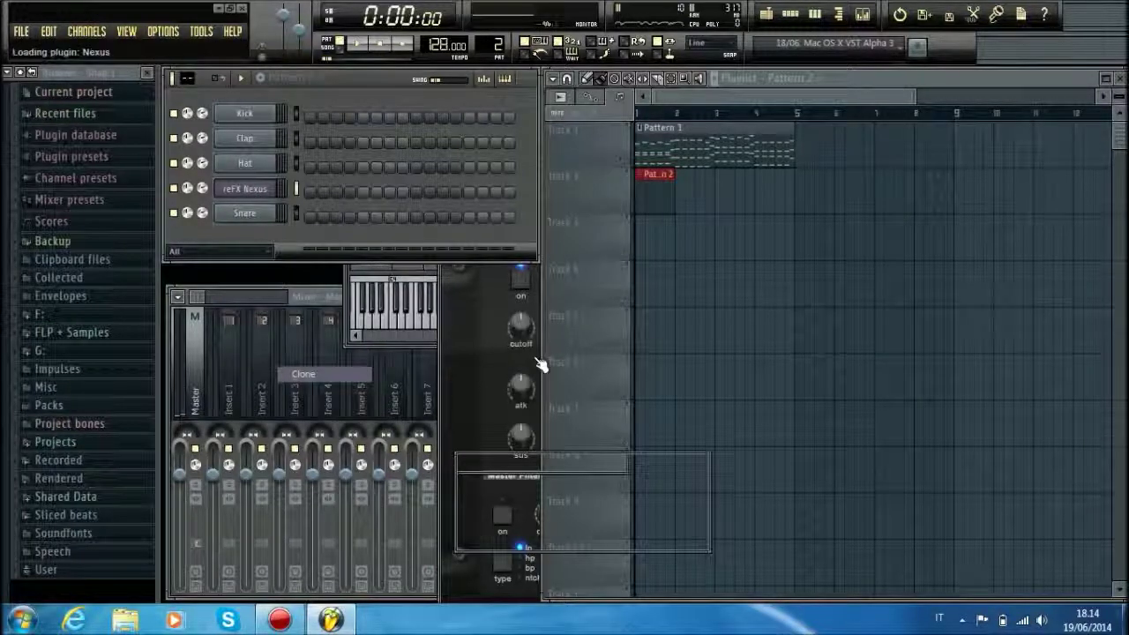
Bring the cloned Nexus window fully into view and open its XP House vol.1 preset category.
drag(689, 507, 478, 239)
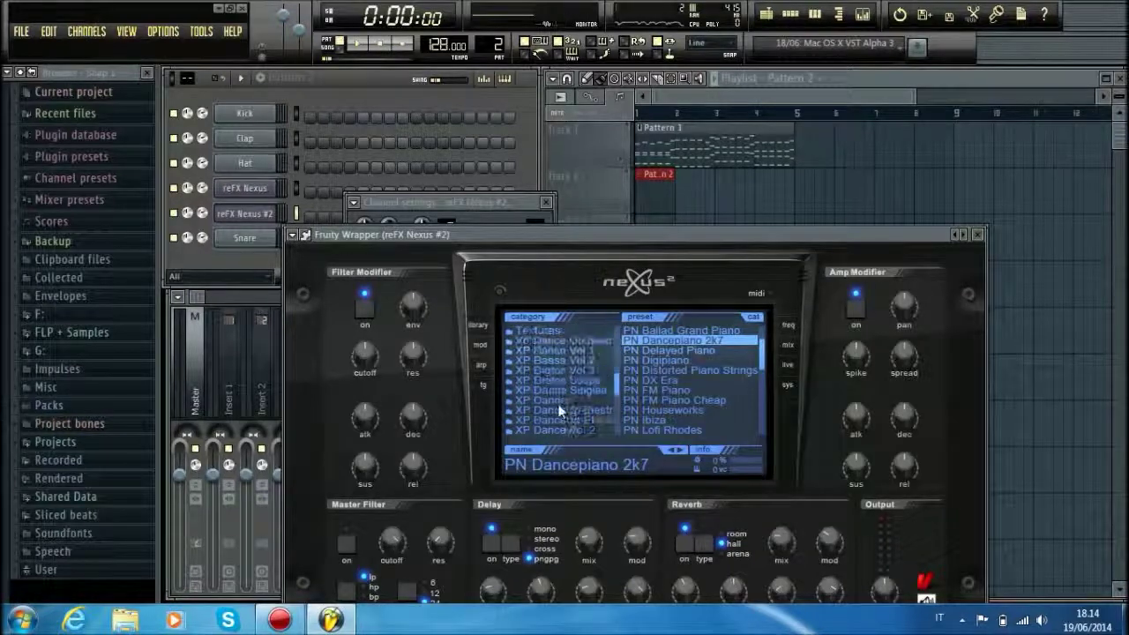
scroll(559, 410, down, 5)
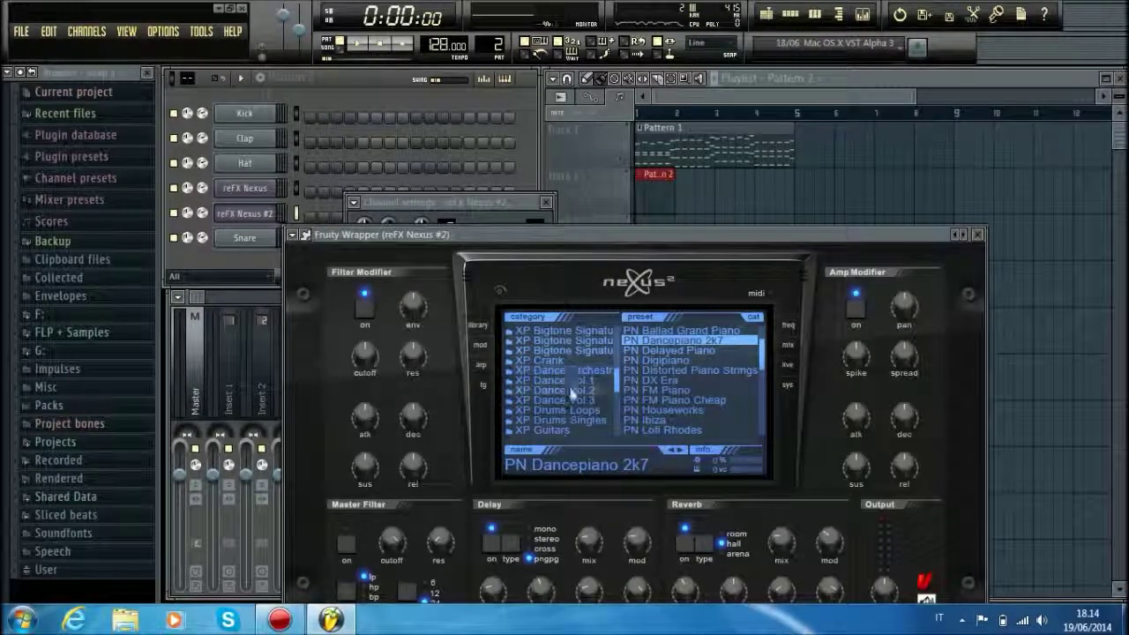
scroll(565, 373, up, 2)
scroll(572, 406, down, 5)
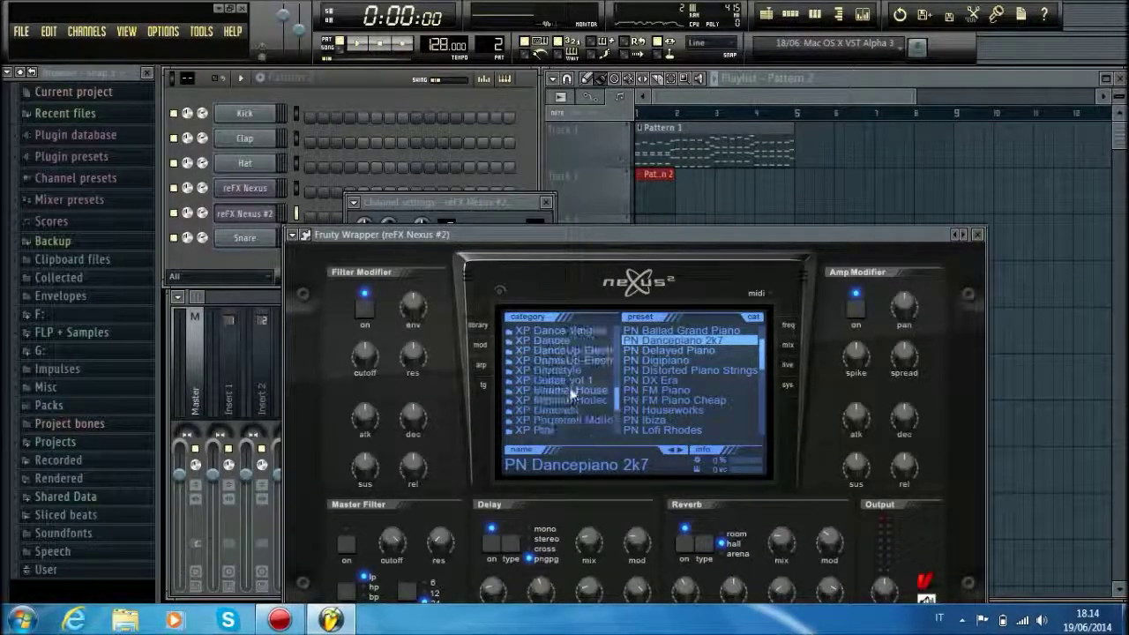
click(556, 380)
Audition House Ensemble 5, House Sequence 4 and I am Horny, and load the Lo Fi Bass Disto preset.
scroll(664, 389, down, 10)
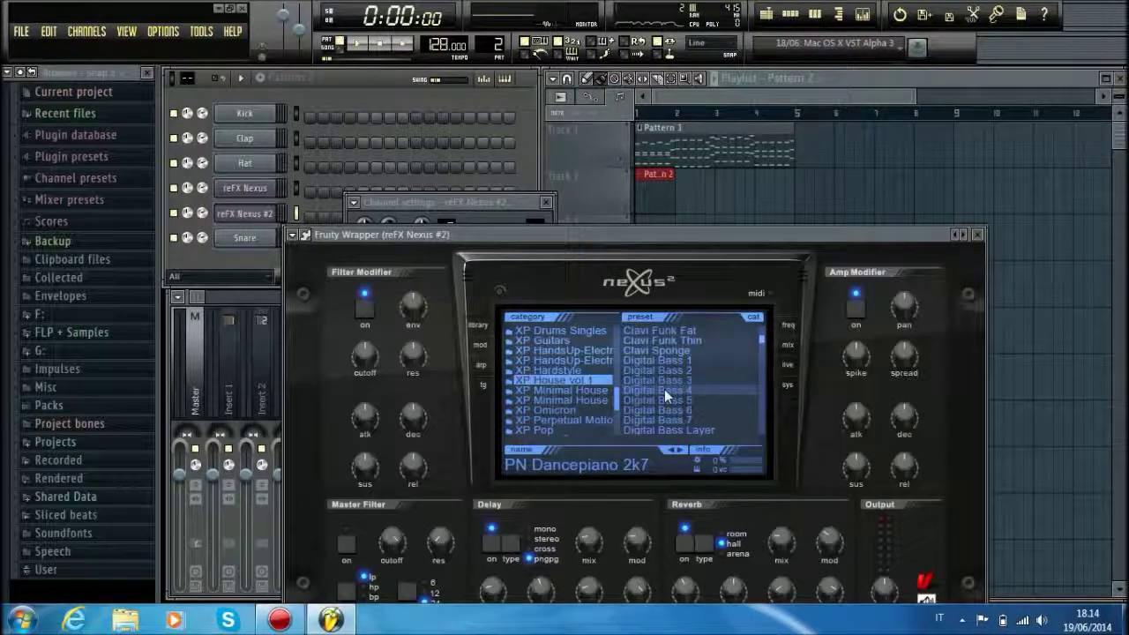
click(665, 389)
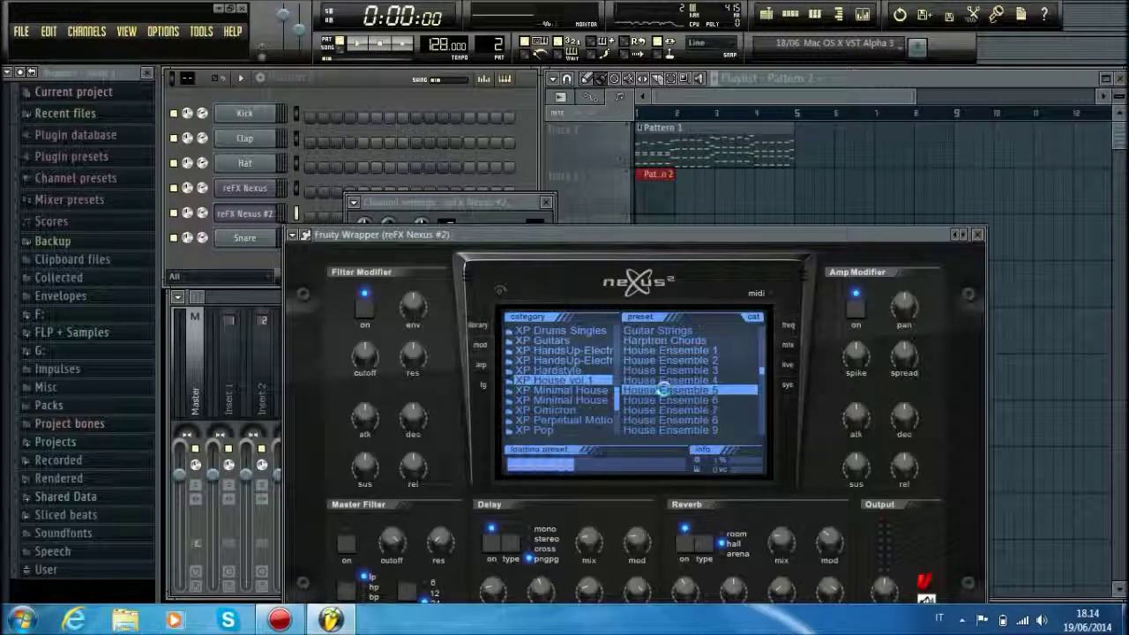
scroll(664, 389, down, 4)
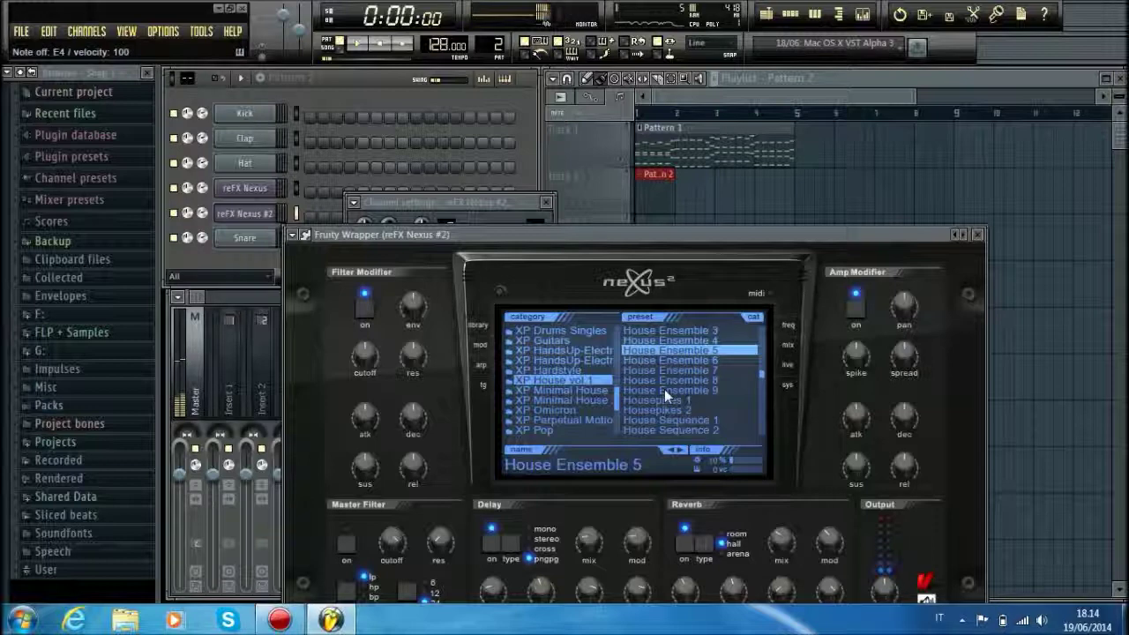
click(665, 389)
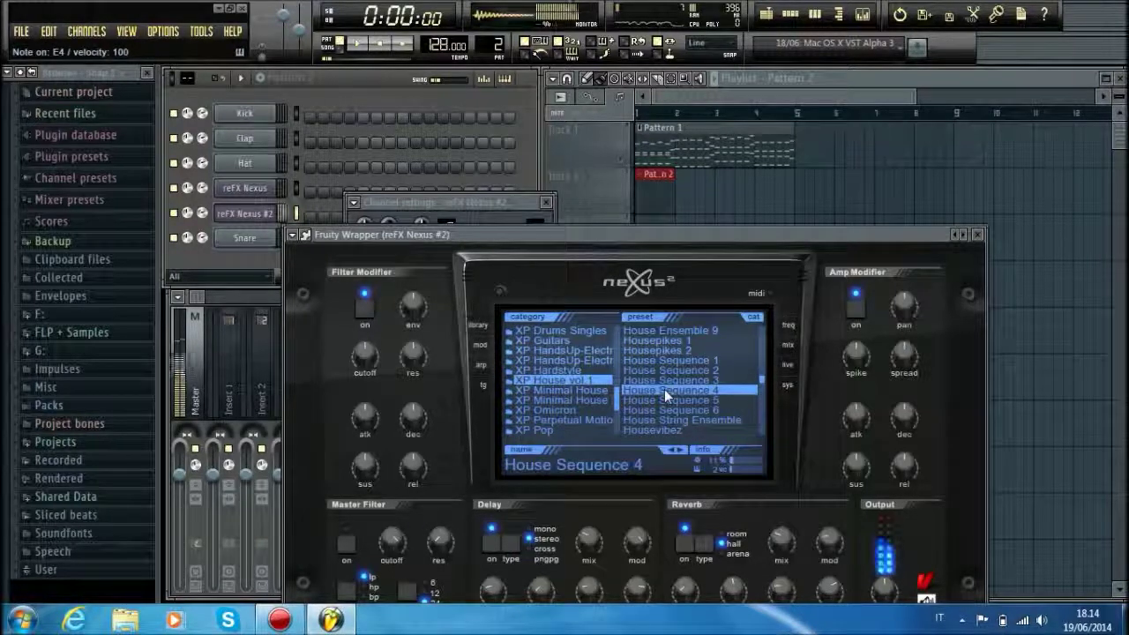
scroll(664, 389, down, 5)
click(665, 391)
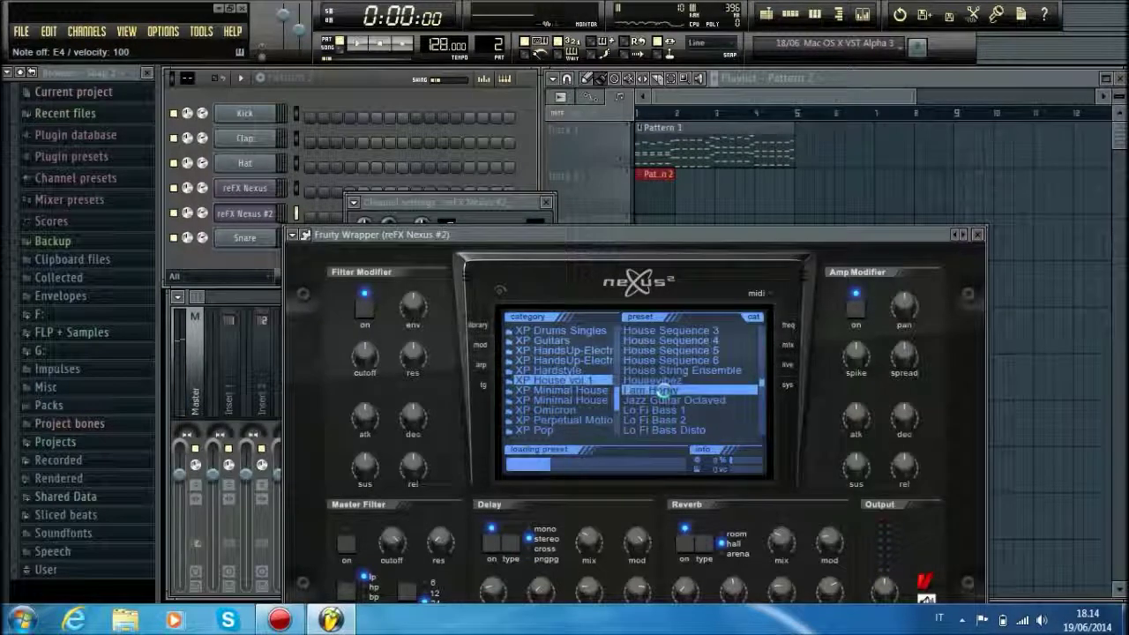
scroll(664, 390, down, 4)
click(664, 391)
Open the piano roll of reFX Nexus #2 and add two short offbeat A4 notes in the first half of bar 1.
right_click(245, 213)
click(300, 218)
scroll(283, 113, down, 5)
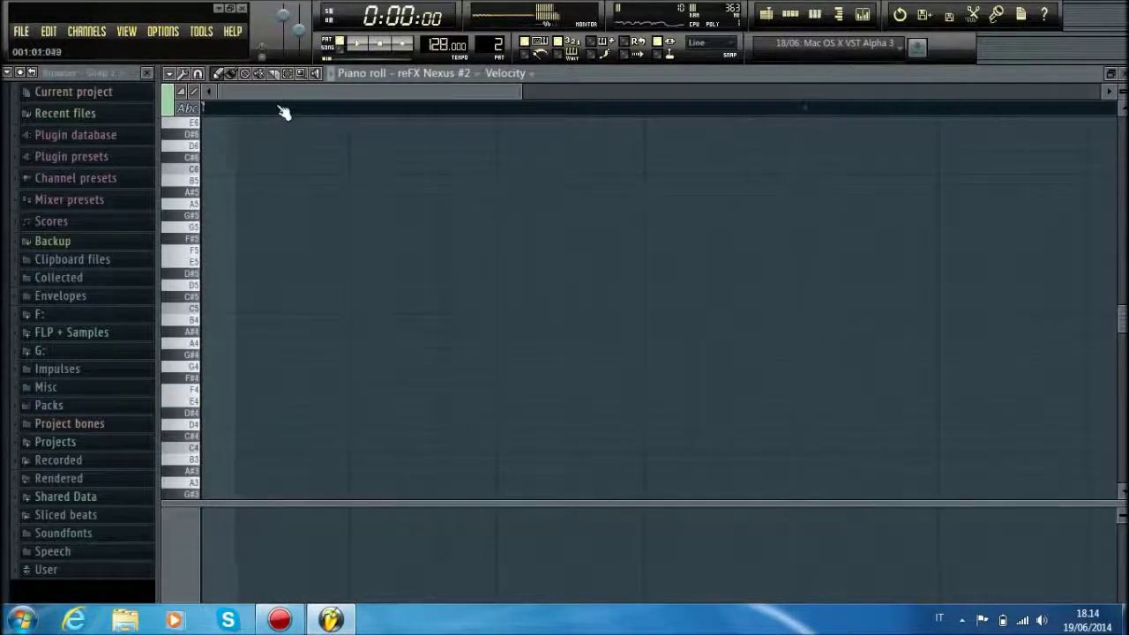
click(219, 345)
mouse_move(223, 345)
mouse_down()
mouse_move(227, 355)
mouse_move(234, 343)
mouse_up()
key(space)
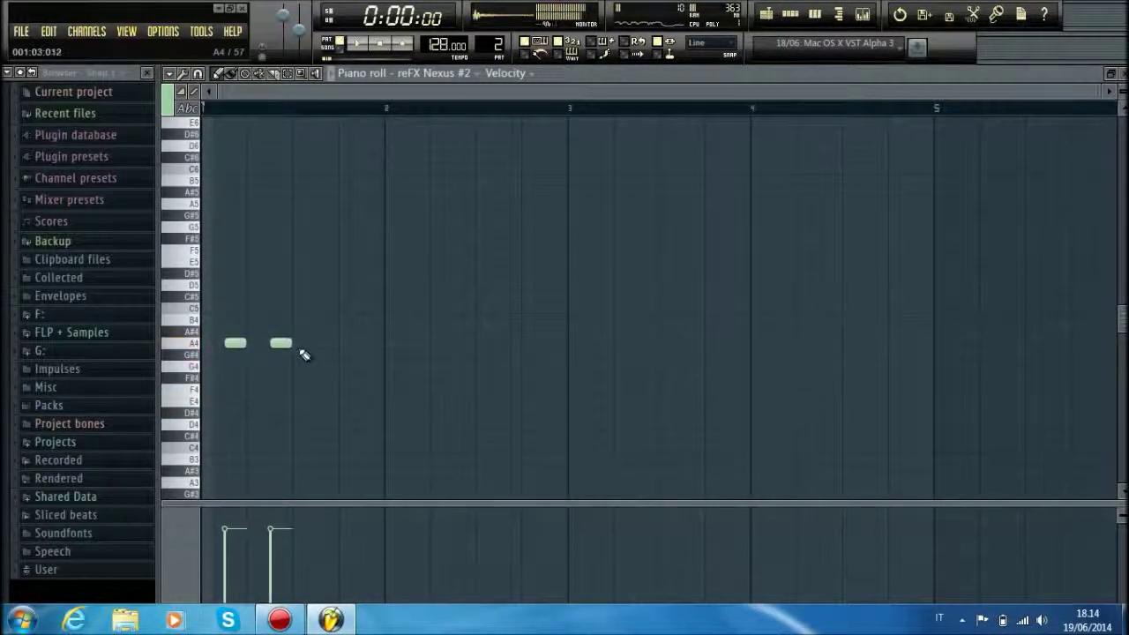
Repeat the offbeat rhythm through bar 1 and duplicate it into bars 2, 3 and 4 at F4, C5 and G4.
key(ctrl+b)
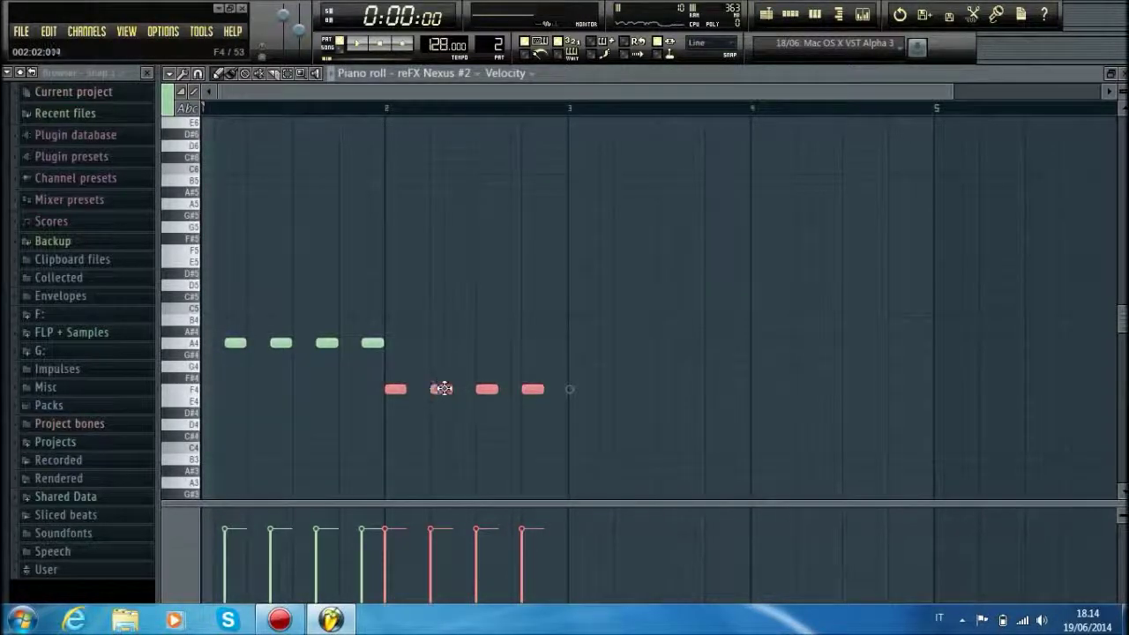
drag(441, 389, 464, 389)
key(ctrl+b)
drag(616, 389, 637, 303)
key(ctrl+b)
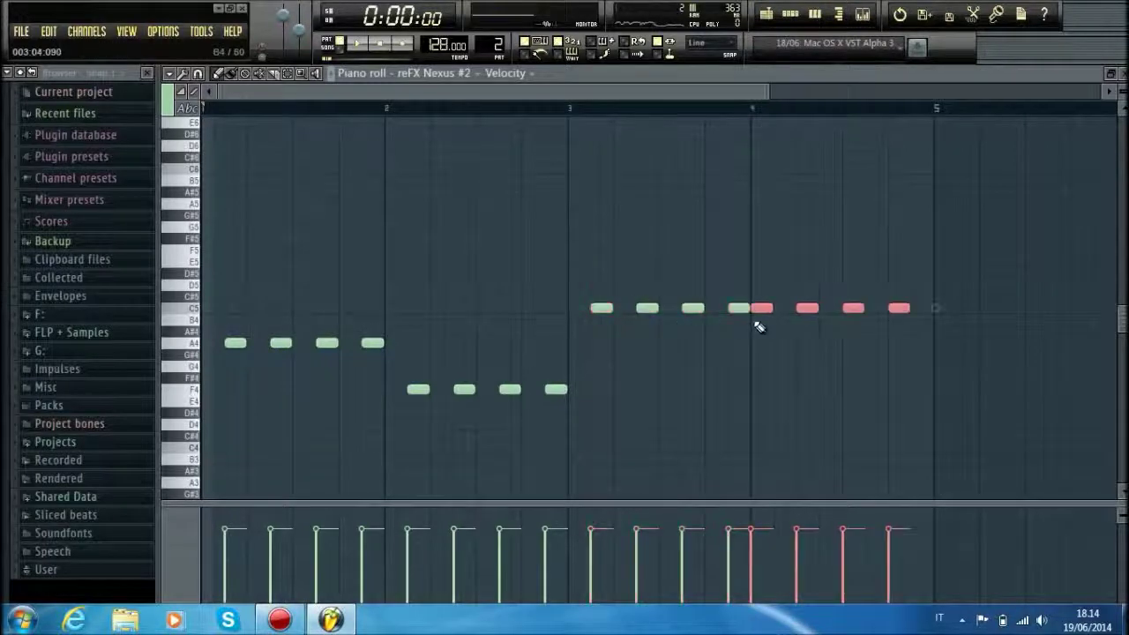
mouse_move(763, 367)
mouse_down()
mouse_move(781, 389)
mouse_move(782, 377)
mouse_up()
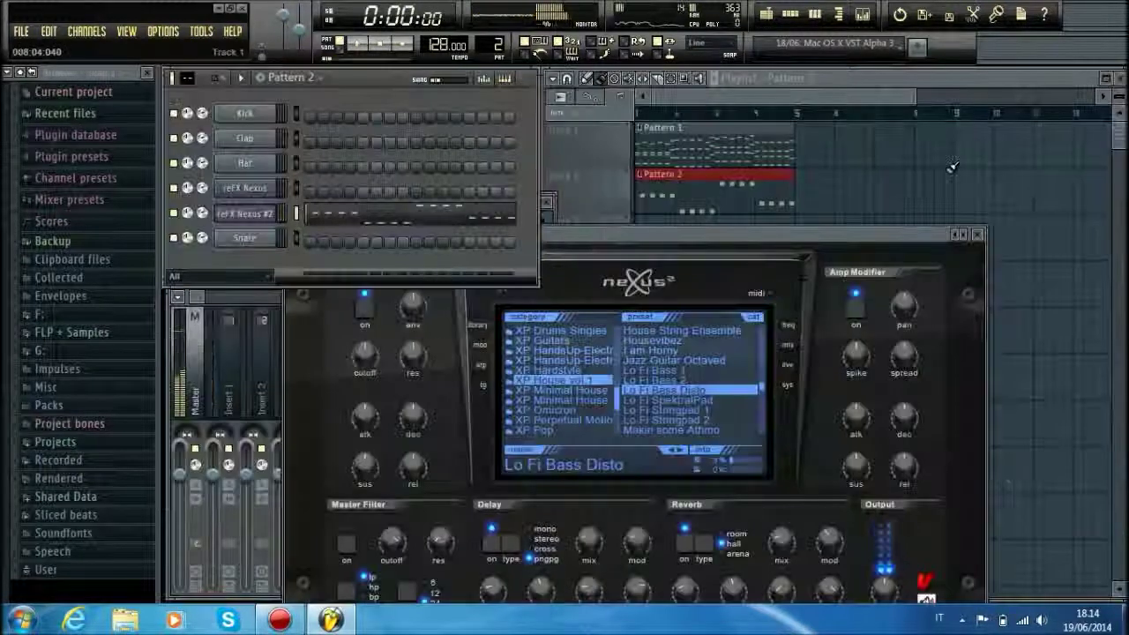
Play the arrangement in song mode and move the Pattern 1 and Pattern 2 clips down to Tracks 2 and 3.
right_click(961, 184)
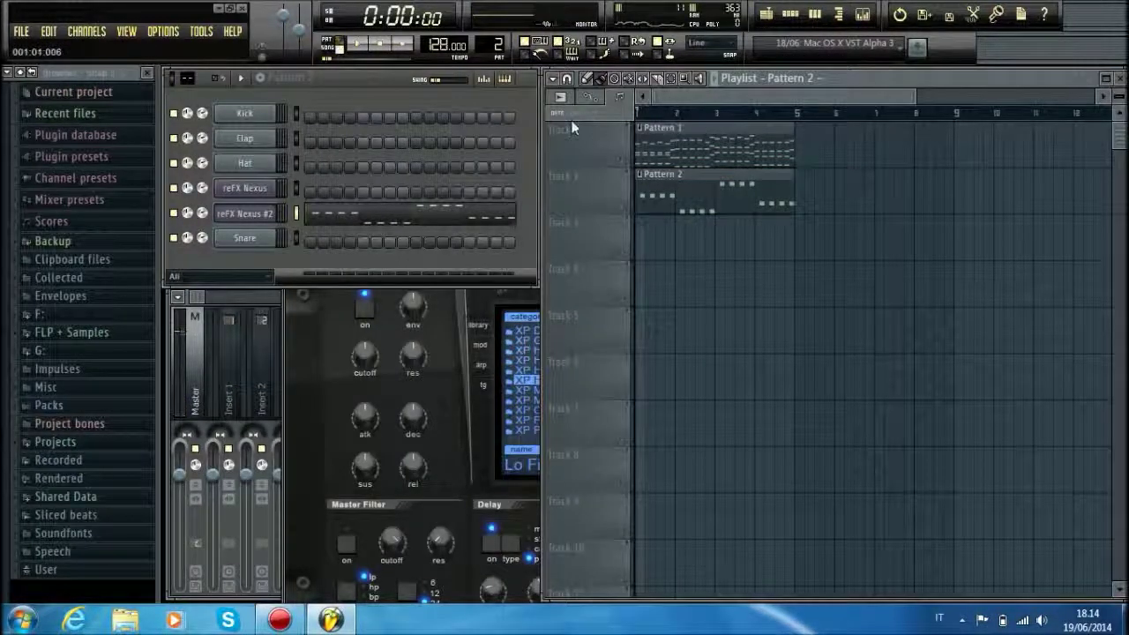
key(space)
drag(850, 234, 735, 159)
drag(729, 157, 700, 199)
Look through the second Nexus channel's modulation and arpeggiator settings during playback, and close the plugin window.
click(445, 333)
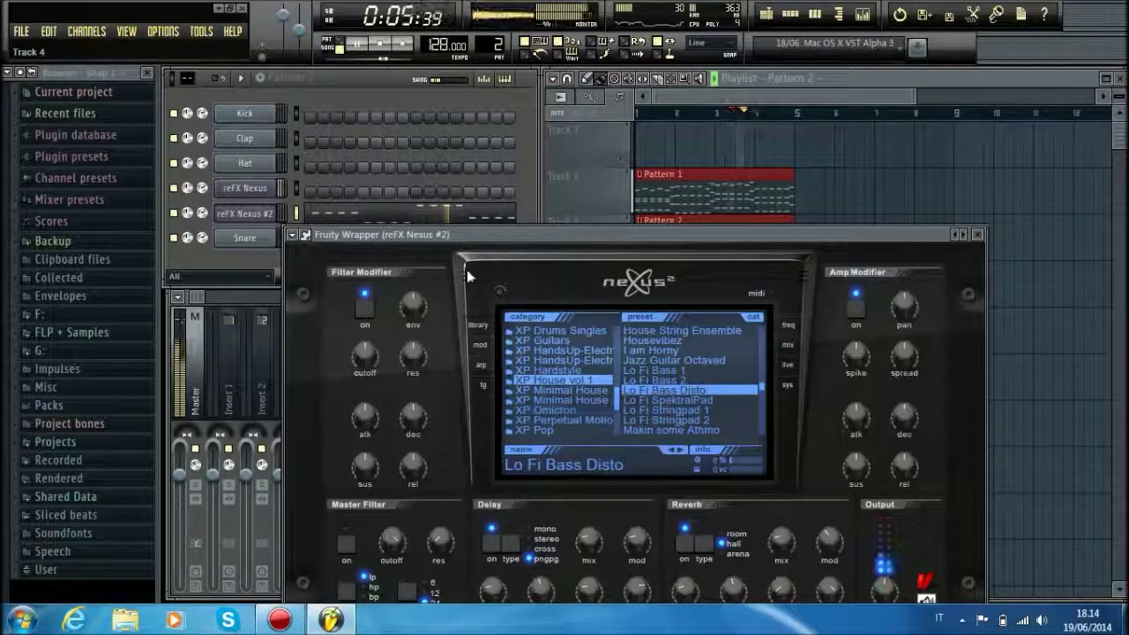
click(481, 345)
click(482, 366)
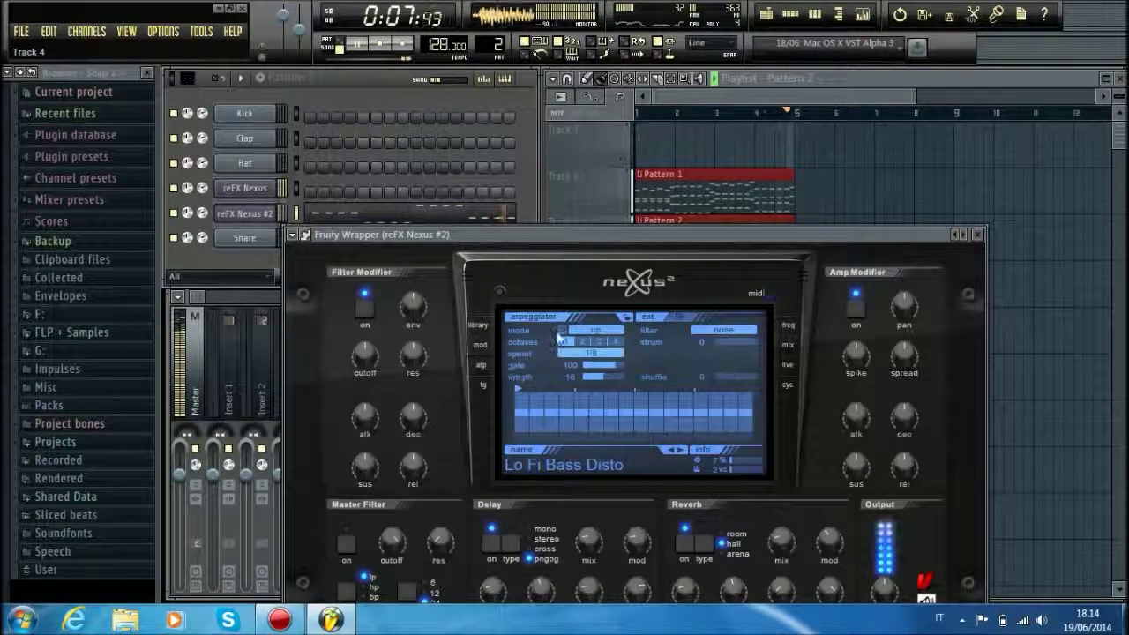
click(537, 428)
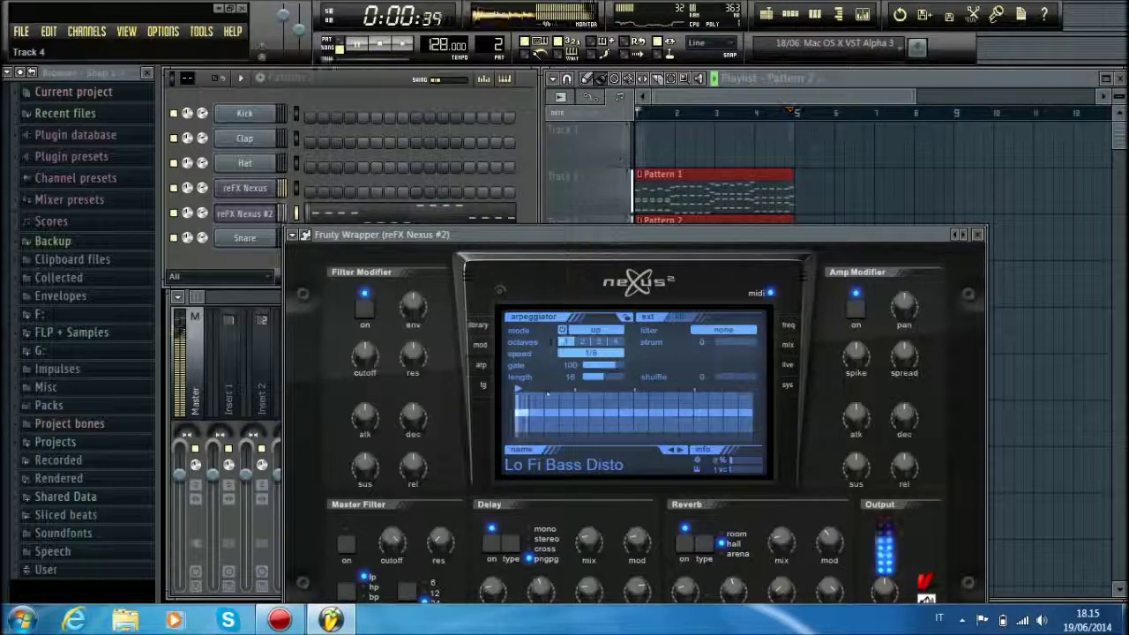
click(977, 235)
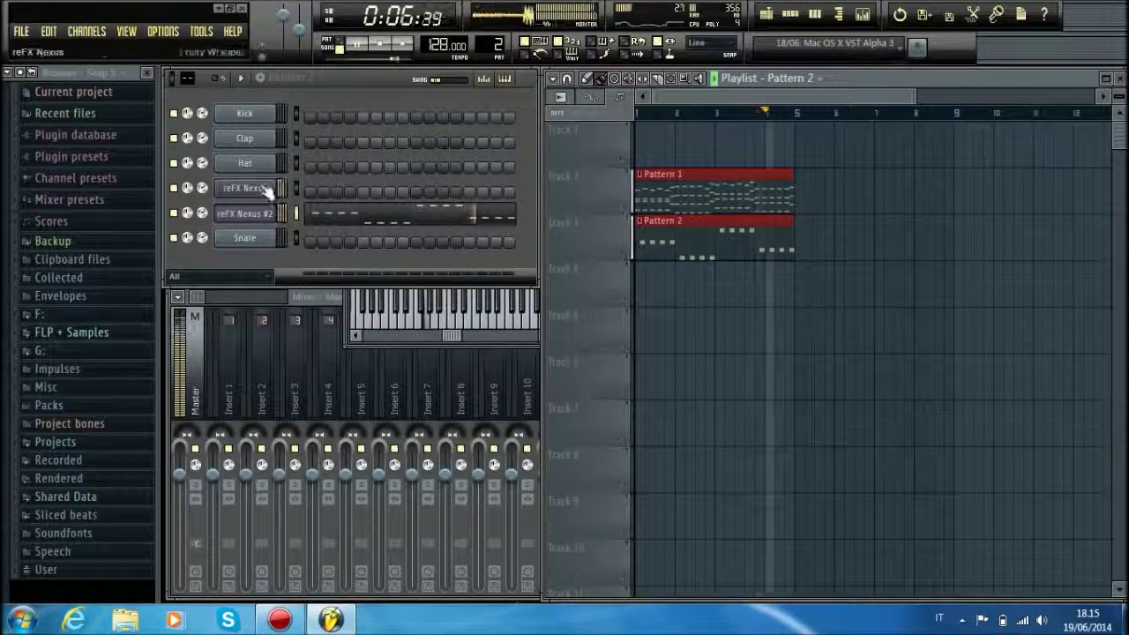
In Pattern 3, fill the Kick on every fourth step and paint the pattern across bars 1 to 4 of Track 1.
drag(493, 52, 493, 46)
right_click(269, 111)
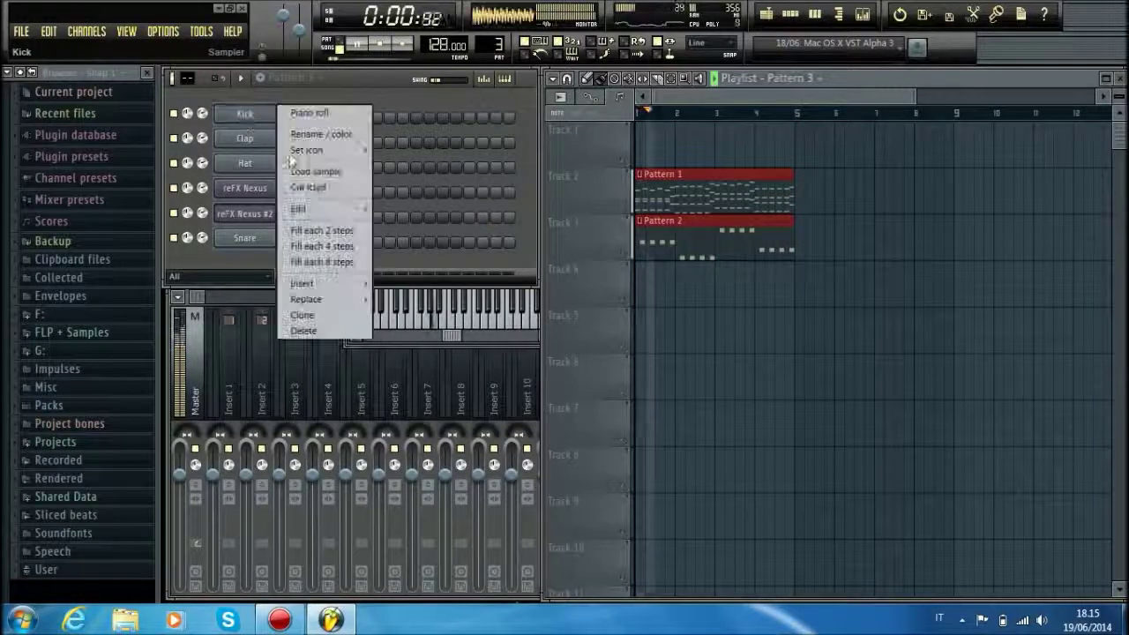
click(315, 245)
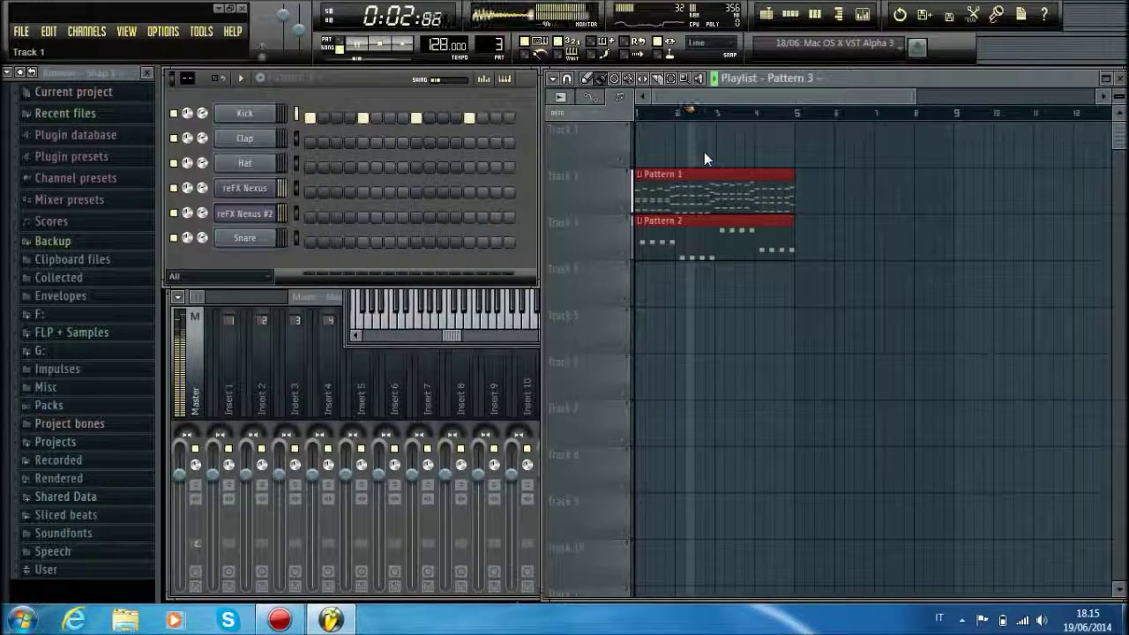
drag(756, 146, 570, 159)
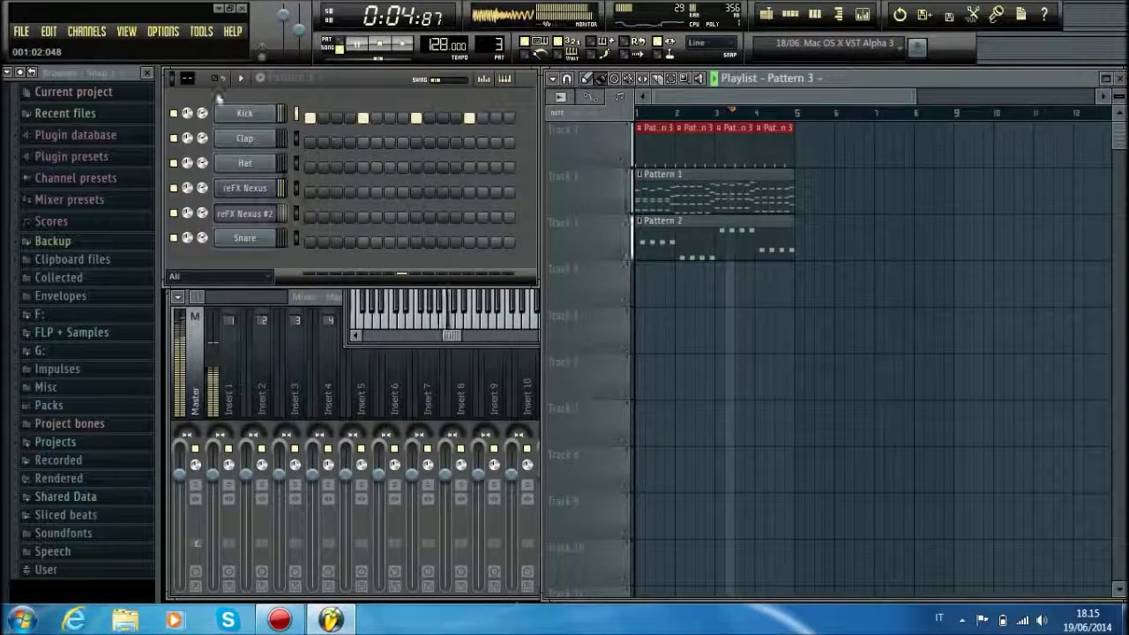
Raise the Kick's volume and add claps on steps 5 and 13, toggling the Clap's mute to compare.
drag(202, 113, 202, 98)
click(363, 142)
click(469, 143)
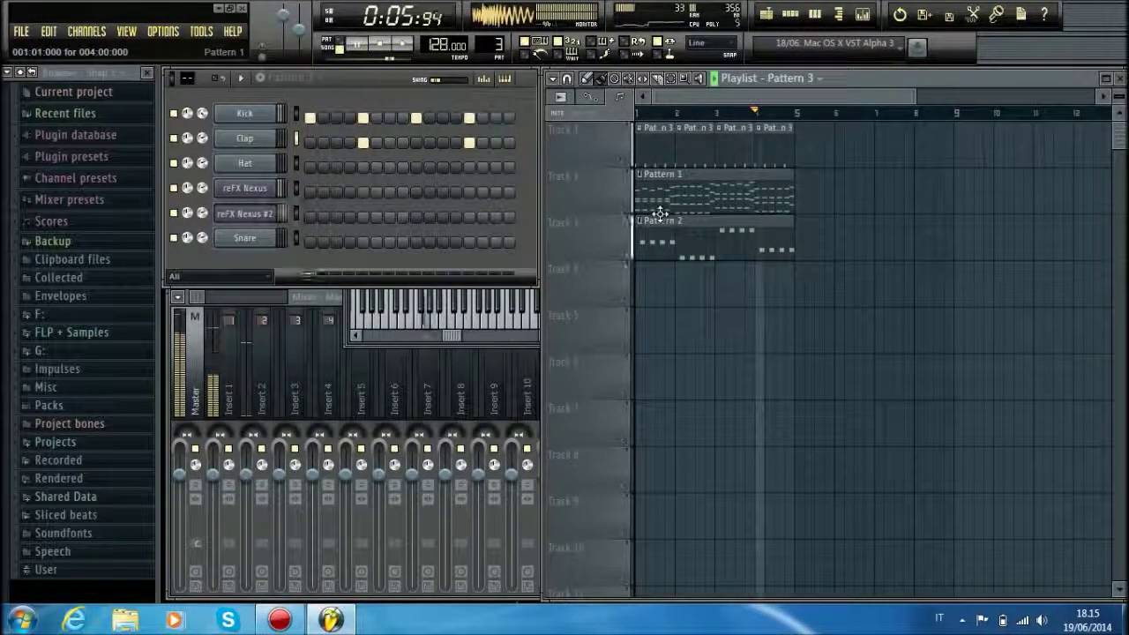
click(174, 141)
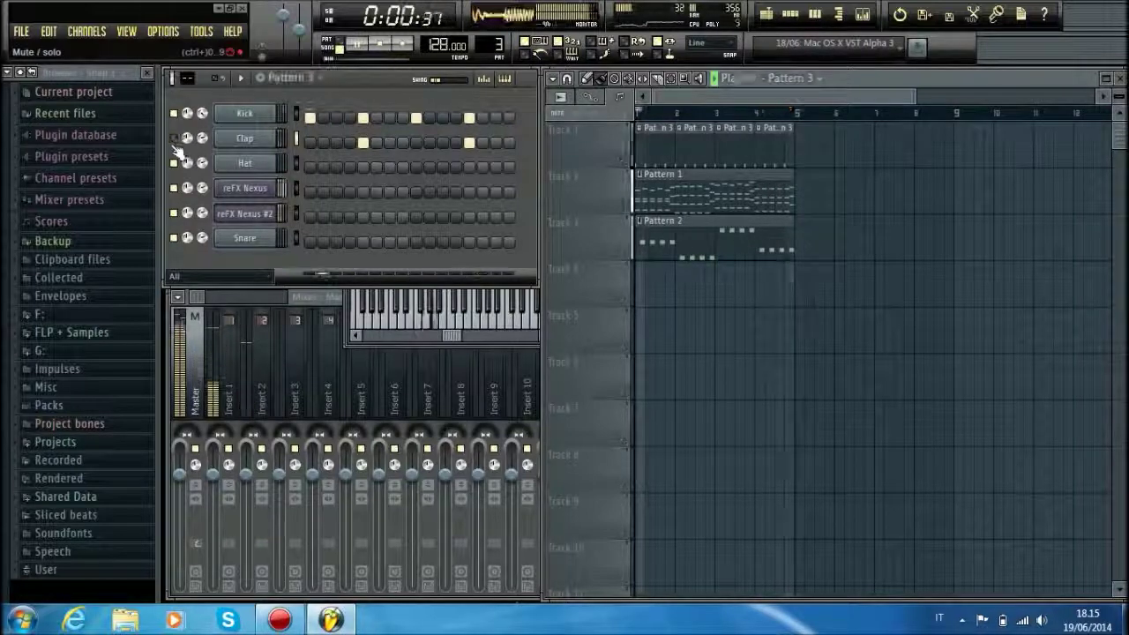
click(174, 141)
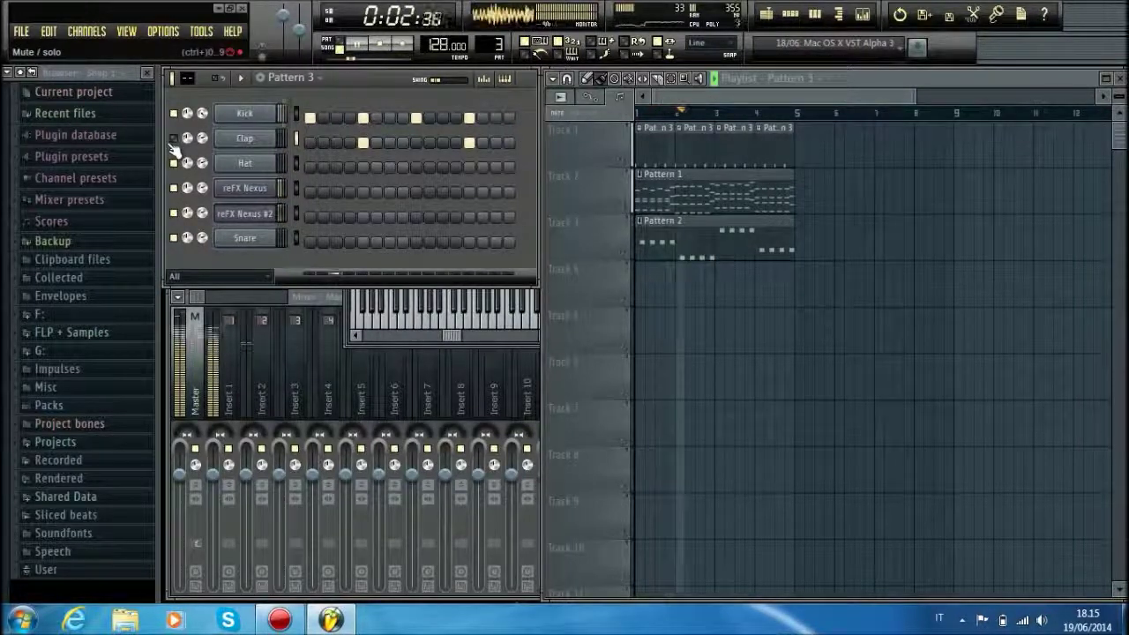
Fill bars 5 to 8 of Track 2 with one-bar Pattern 1 clips, the last as two half-bar clips, and place Pattern 2 at bar 9 on Track 3.
click(736, 199)
click(847, 199)
drag(906, 199, 857, 199)
drag(957, 206, 833, 205)
click(849, 196)
click(882, 196)
click(922, 196)
click(958, 232)
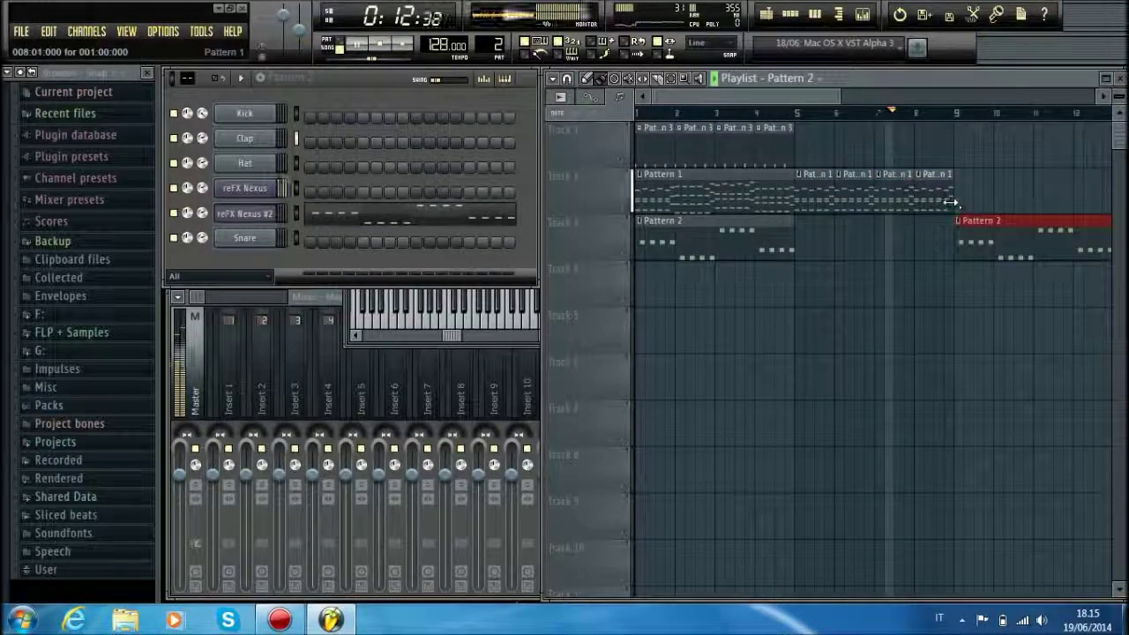
mouse_move(953, 203)
mouse_down()
mouse_move(930, 204)
mouse_move(947, 204)
mouse_up()
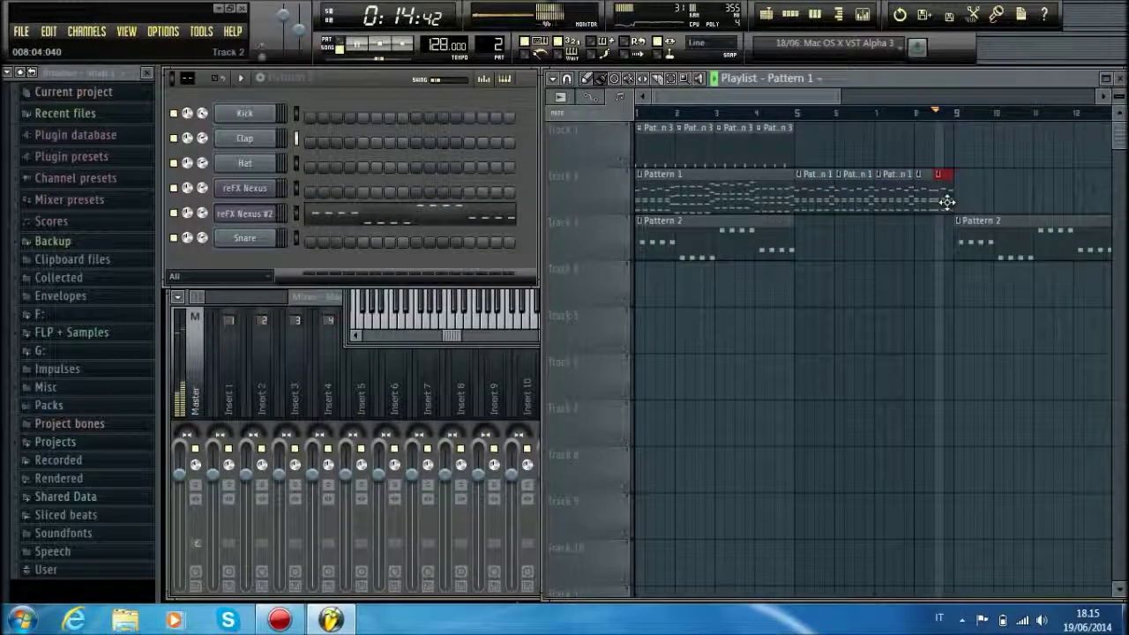
Paint Pattern 3 across bars 9 to 12 of Track 1 and place the full Pattern 1 at bar 9 on Track 2.
drag(962, 156, 1086, 157)
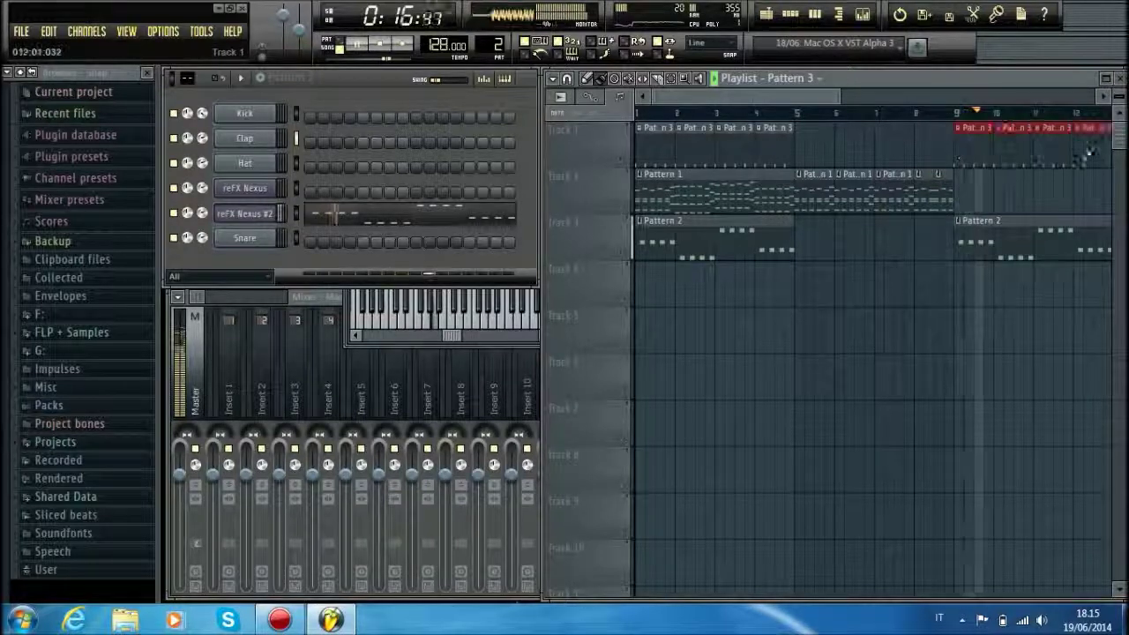
key(space)
click(768, 197)
click(967, 189)
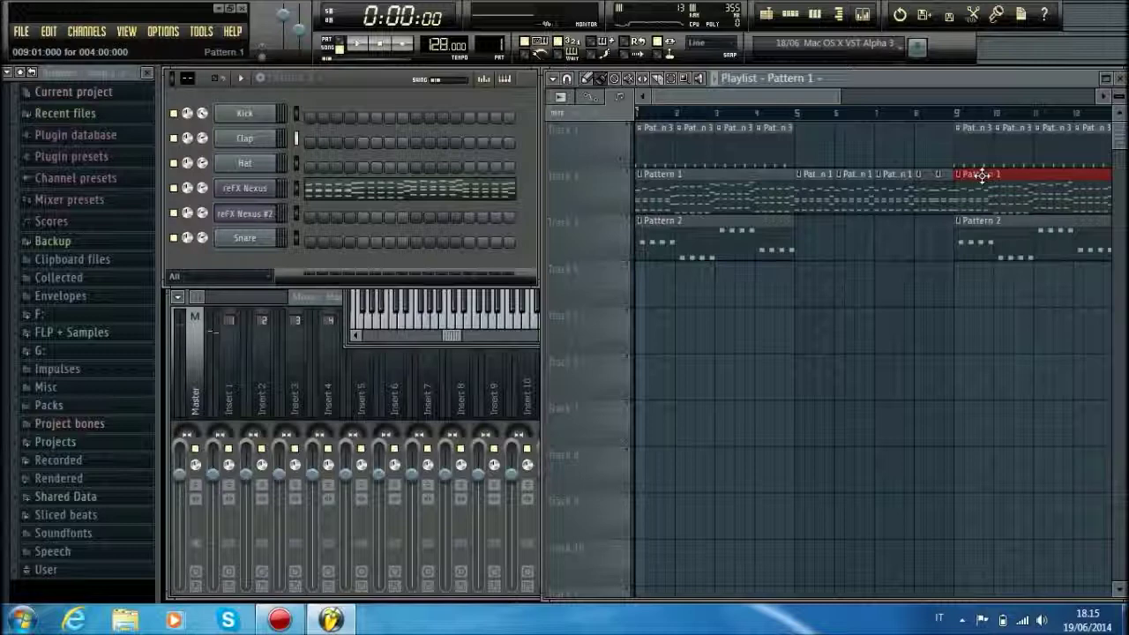
Shorten the Pattern 2 clip at bar 9 to one bar and place a full Pattern 2 at bar 10 on Track 3.
click(1087, 257)
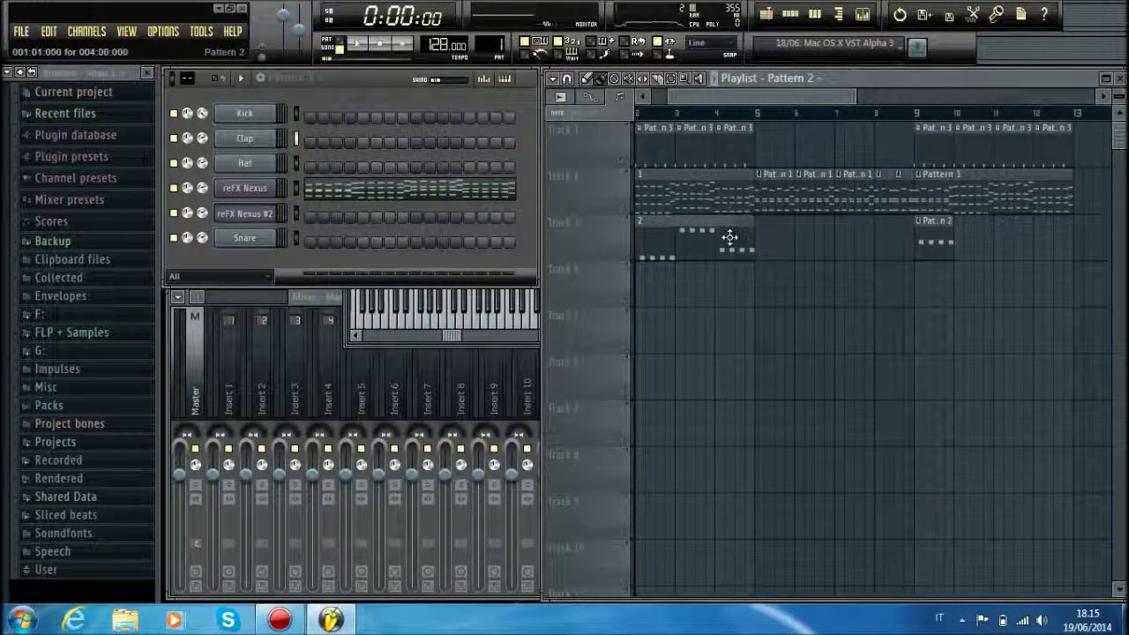
click(730, 237)
click(967, 243)
Move the second full Pattern 1 clip to bar 10 and shift Track 1's second run of Pattern 3 clips to bars 10 to 13.
drag(964, 195, 998, 196)
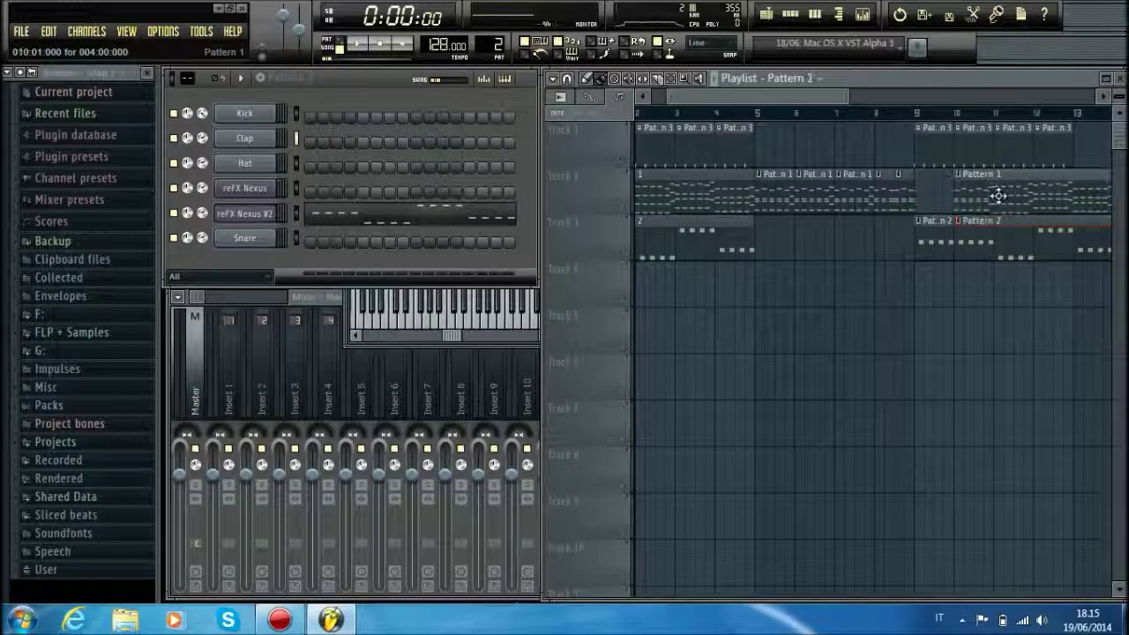
right_click(938, 159)
key(space)
click(1068, 153)
right_click(1070, 153)
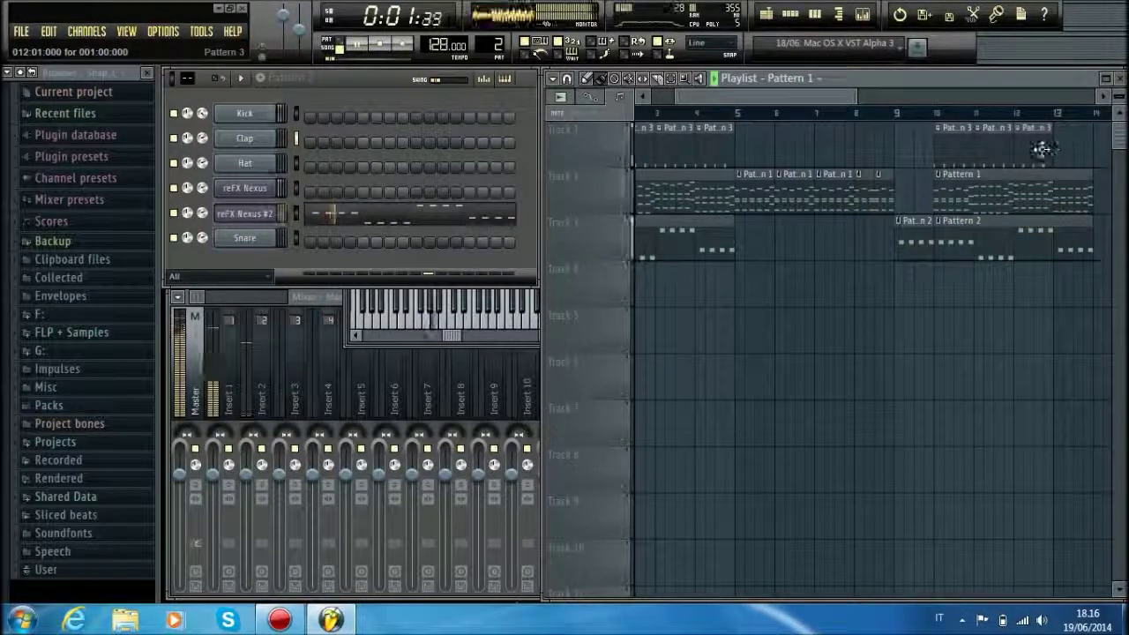
click(1043, 150)
click(1064, 151)
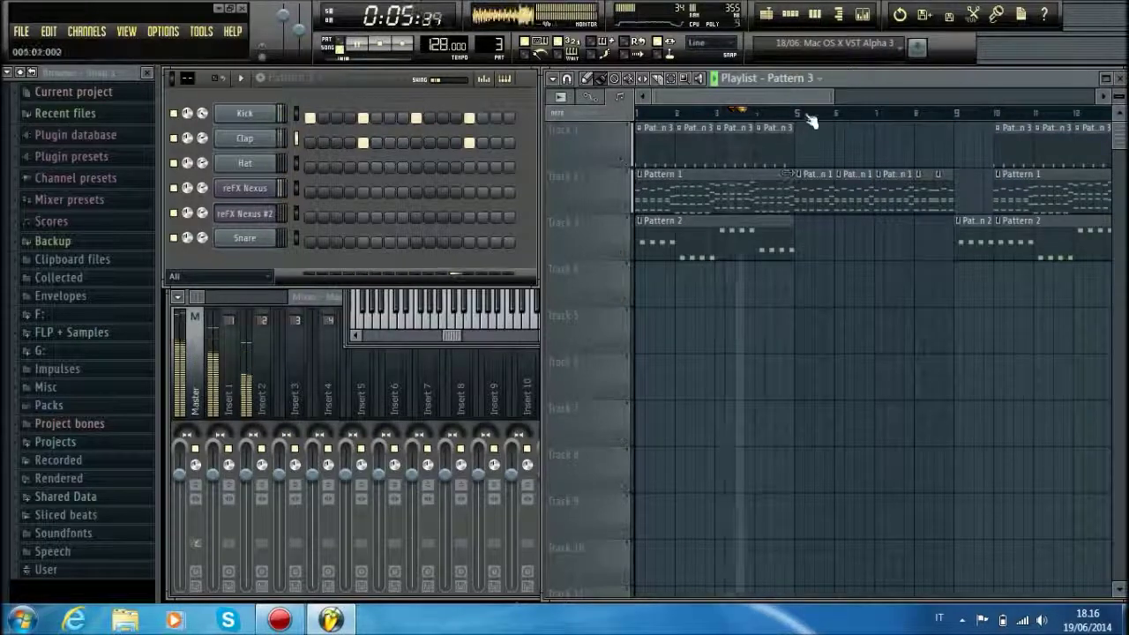
Place Pattern 2 at bar 5 on Track 4 and shorten the clip to one bar.
scroll(811, 122, down, 1)
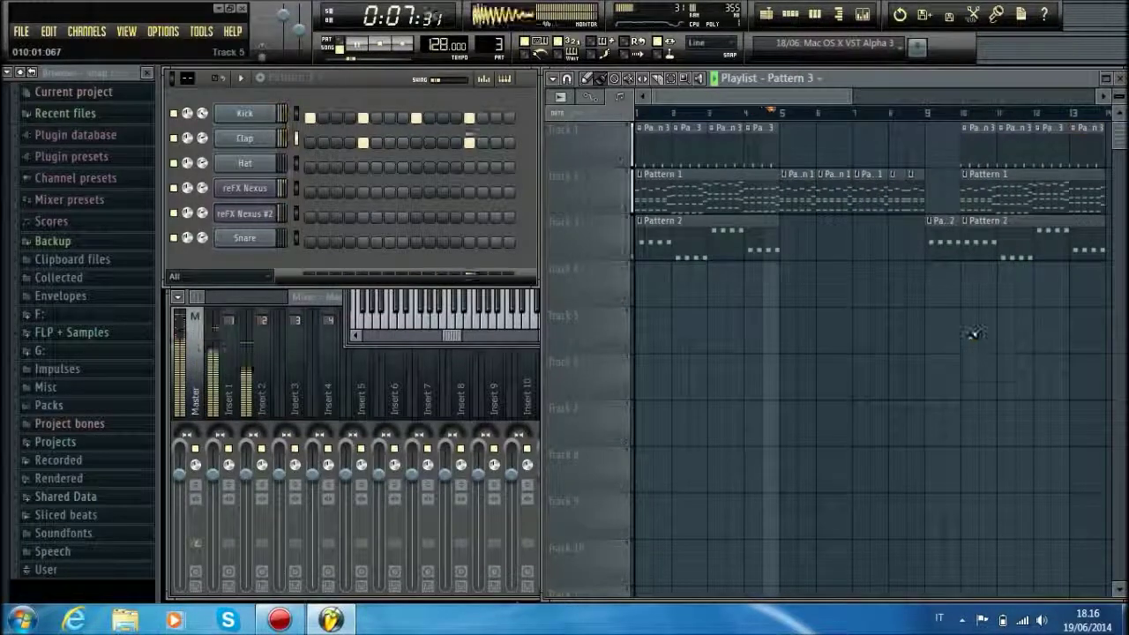
click(737, 228)
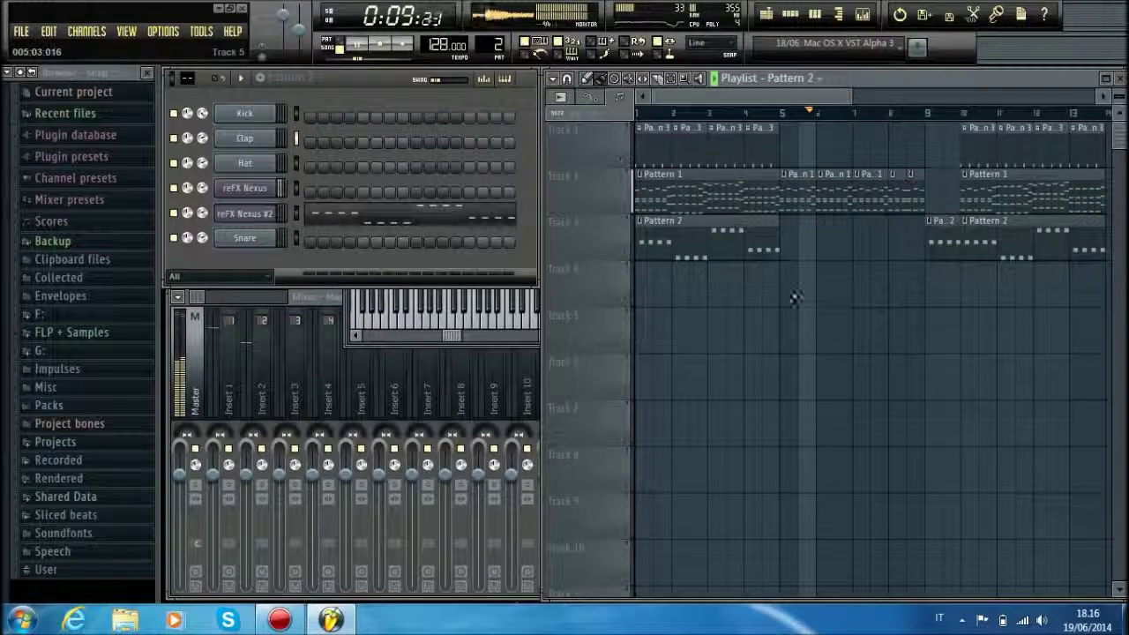
click(797, 289)
drag(922, 303, 816, 307)
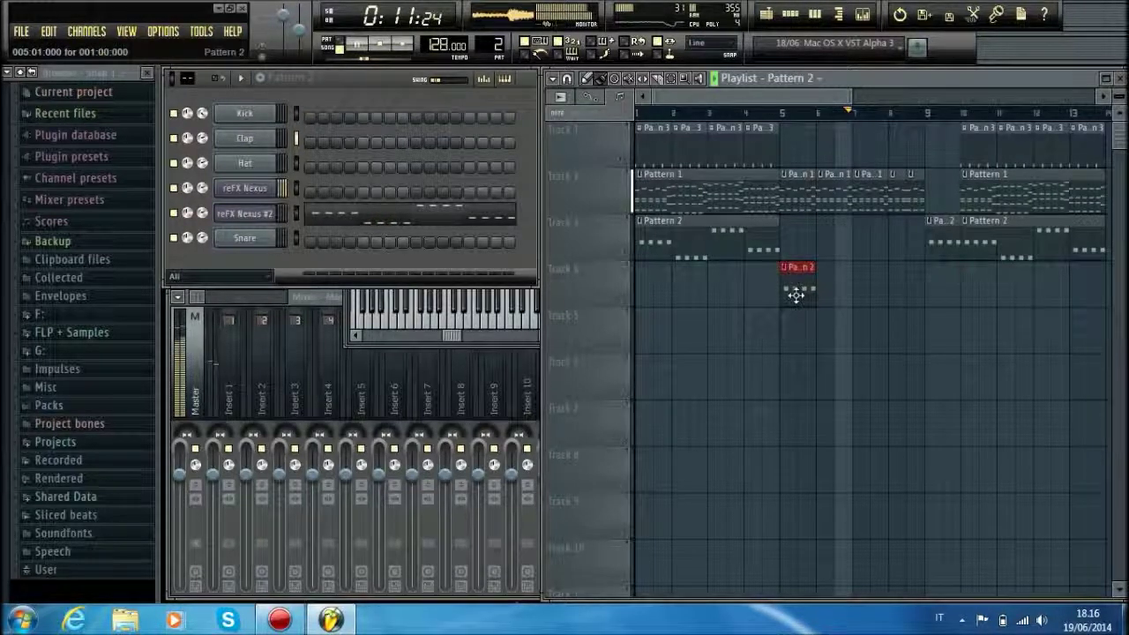
Add one-bar Pattern 2 clips at bars 6, 7 and 8 on Track 4.
click(841, 294)
right_click(843, 293)
mouse_move(838, 287)
mouse_down()
mouse_move(903, 289)
mouse_move(875, 295)
mouse_up()
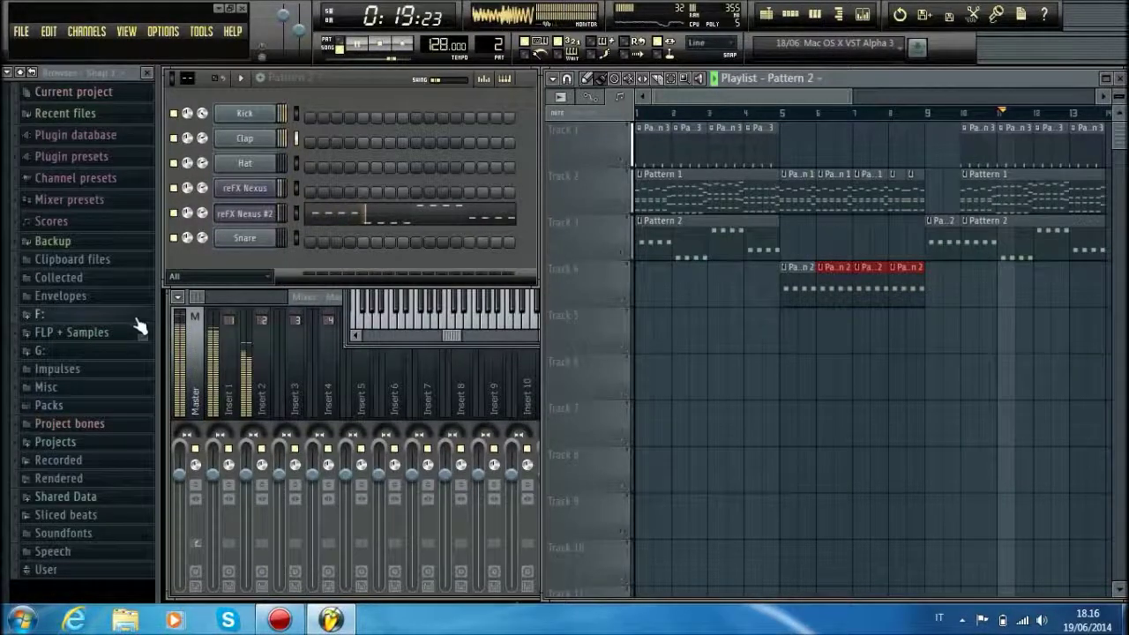
Place the TE_2_Kit_03_Crash_138_Wet sample from the FLP + Samples folder on Track 6 at bars 1, 5, 9 and 10.
click(105, 334)
drag(88, 379, 632, 291)
drag(751, 296, 734, 389)
drag(788, 425, 821, 361)
drag(941, 342, 921, 399)
drag(974, 339, 966, 412)
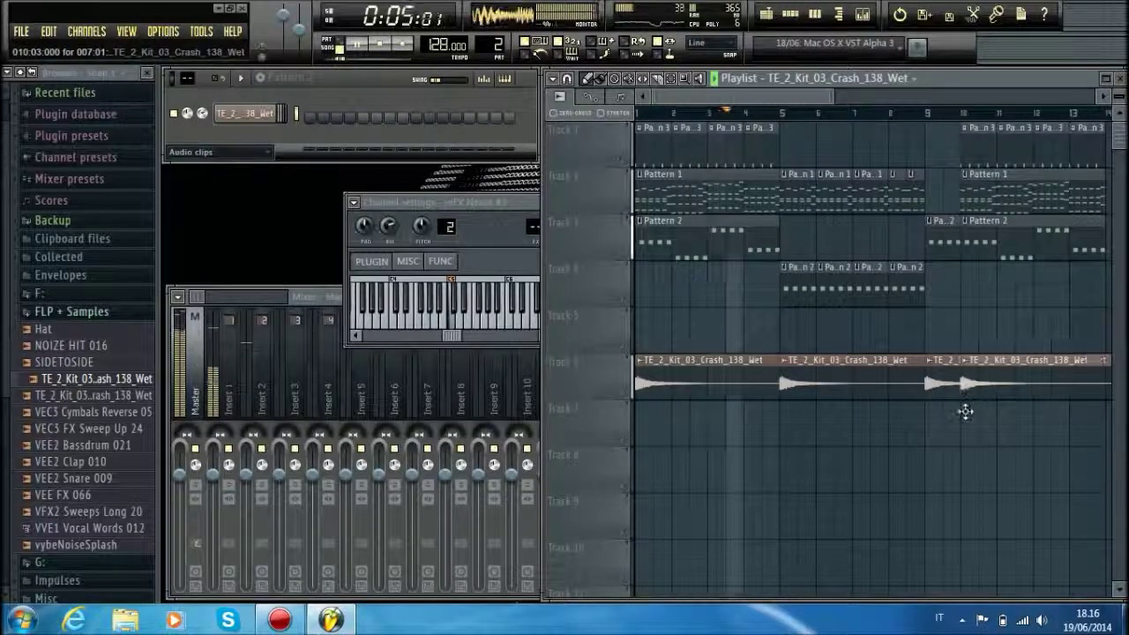
Place the TE_2_Kit_03_Reverse_Crash_138_Wet sample on Track 7 at bars 4 and 9, and show all channels in the channel rack.
drag(88, 396, 749, 430)
drag(970, 471, 987, 415)
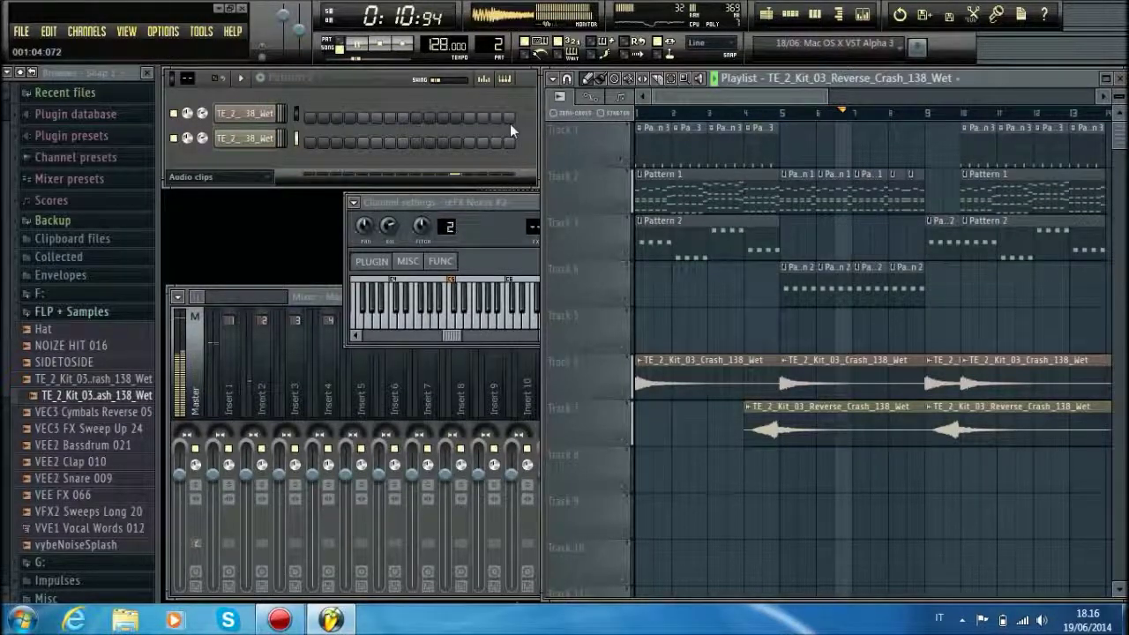
click(231, 177)
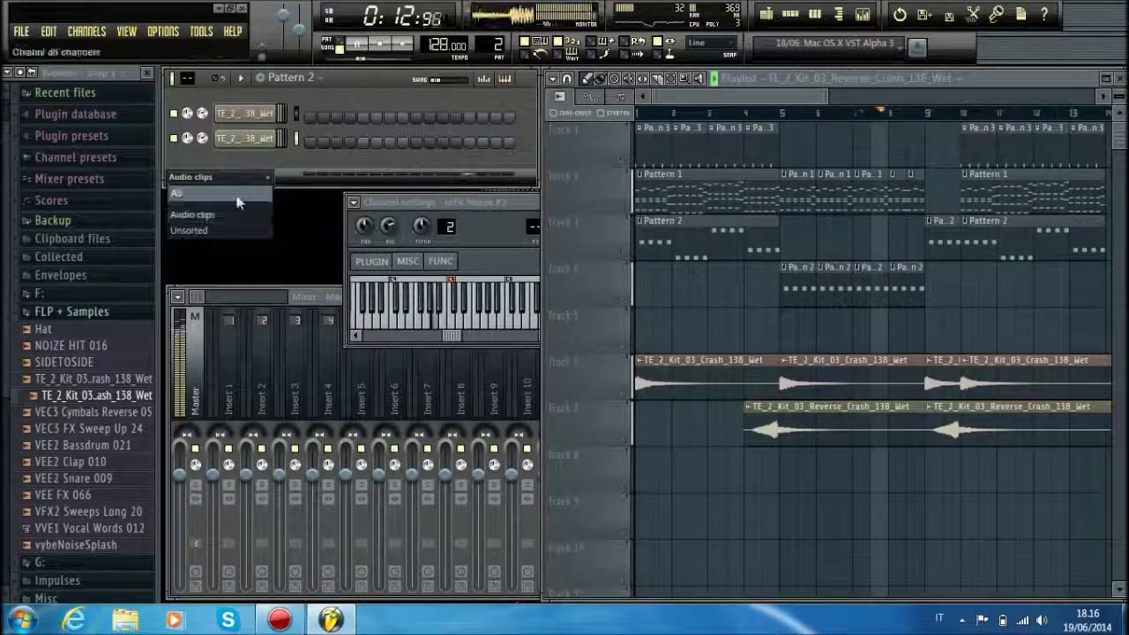
click(239, 196)
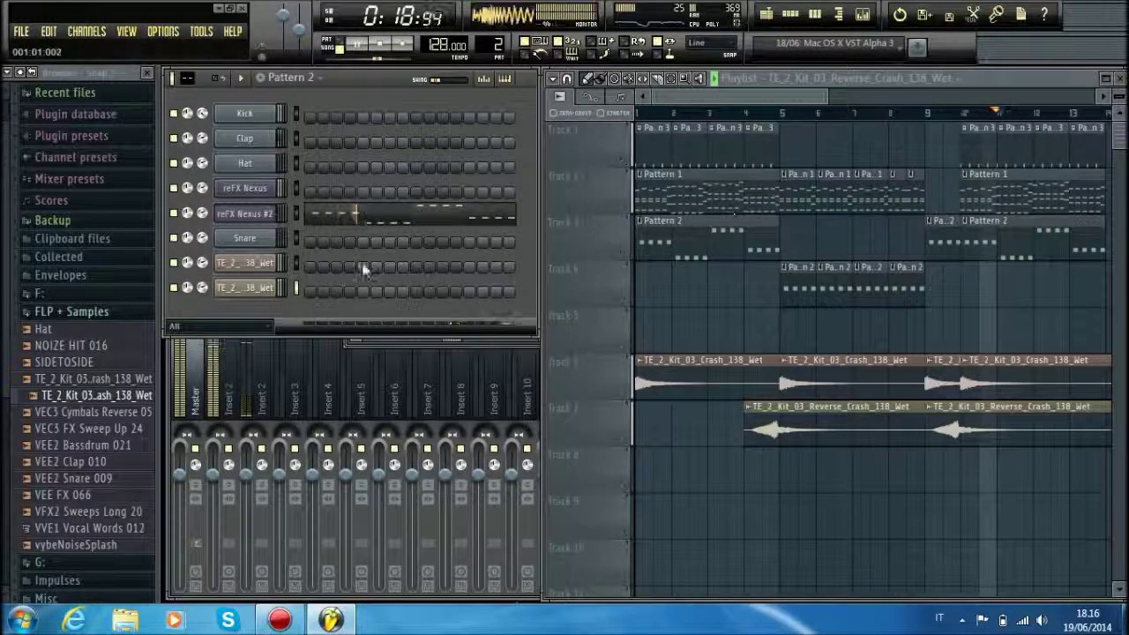
click(68, 316)
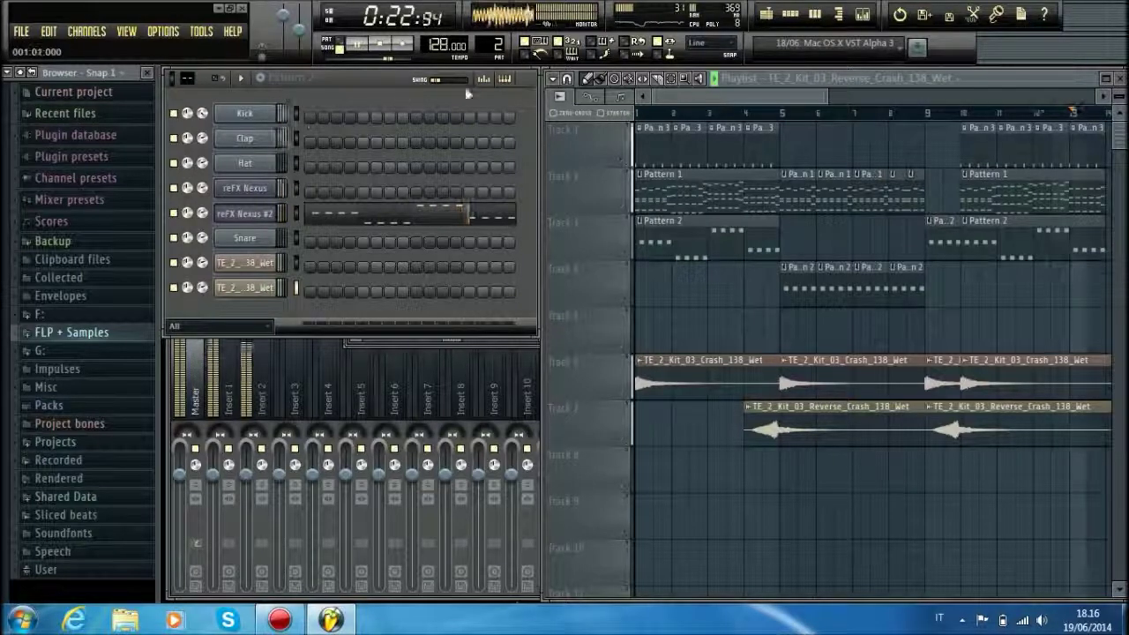
Route reFX Nexus #2 to mixer insert 3 at 93% level and load Fruity Parametric EQ 2 in its first effect slot.
click(248, 216)
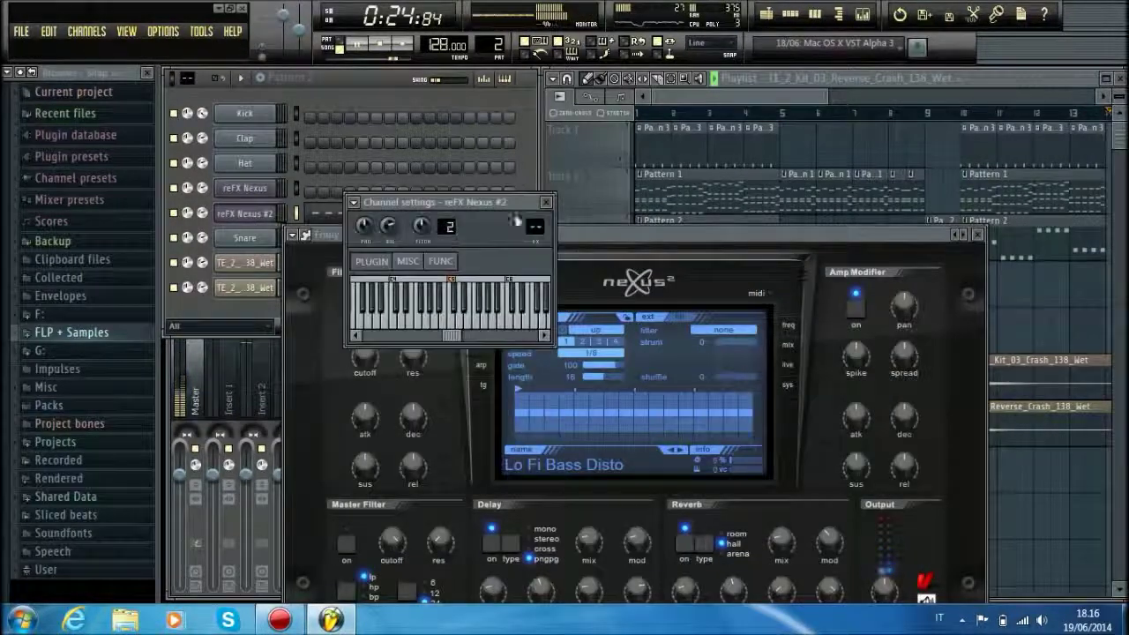
double_click(536, 228)
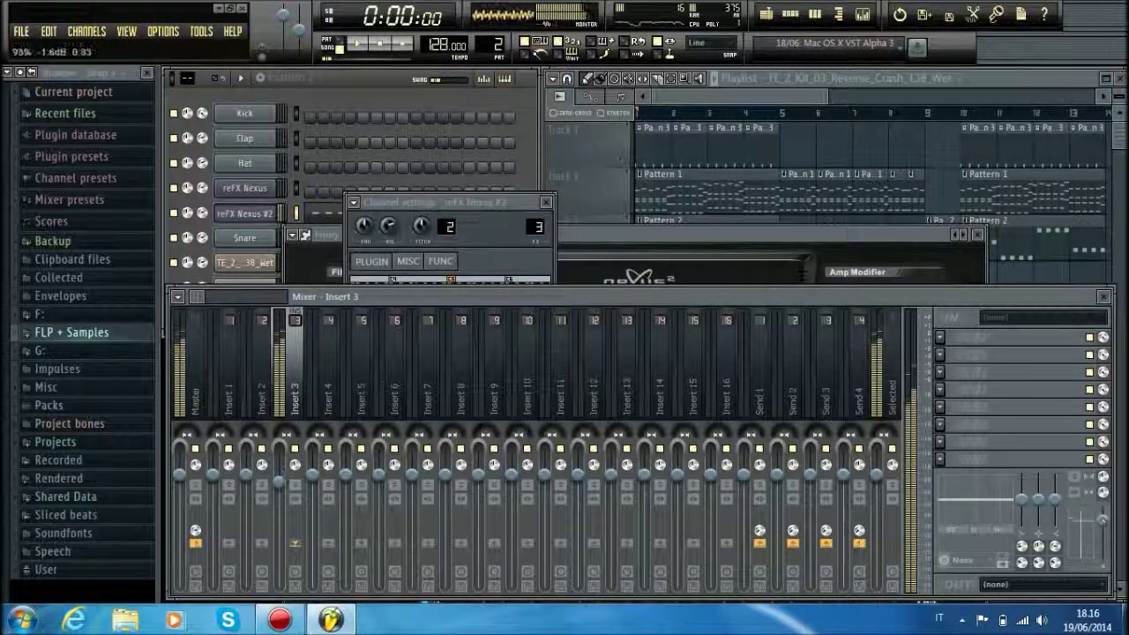
click(949, 337)
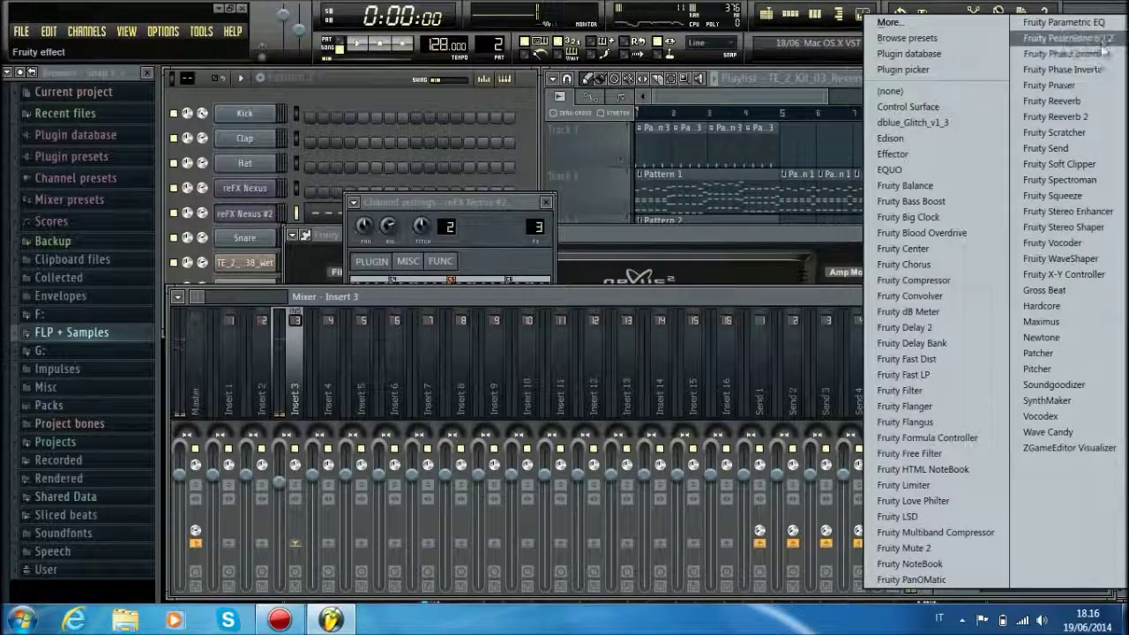
click(1102, 44)
Shape insert 3's EQ curve by boosting the high bands and slightly cutting the low bands.
drag(494, 322, 476, 274)
drag(255, 315, 278, 322)
drag(438, 315, 488, 279)
drag(401, 315, 436, 309)
drag(330, 314, 331, 322)
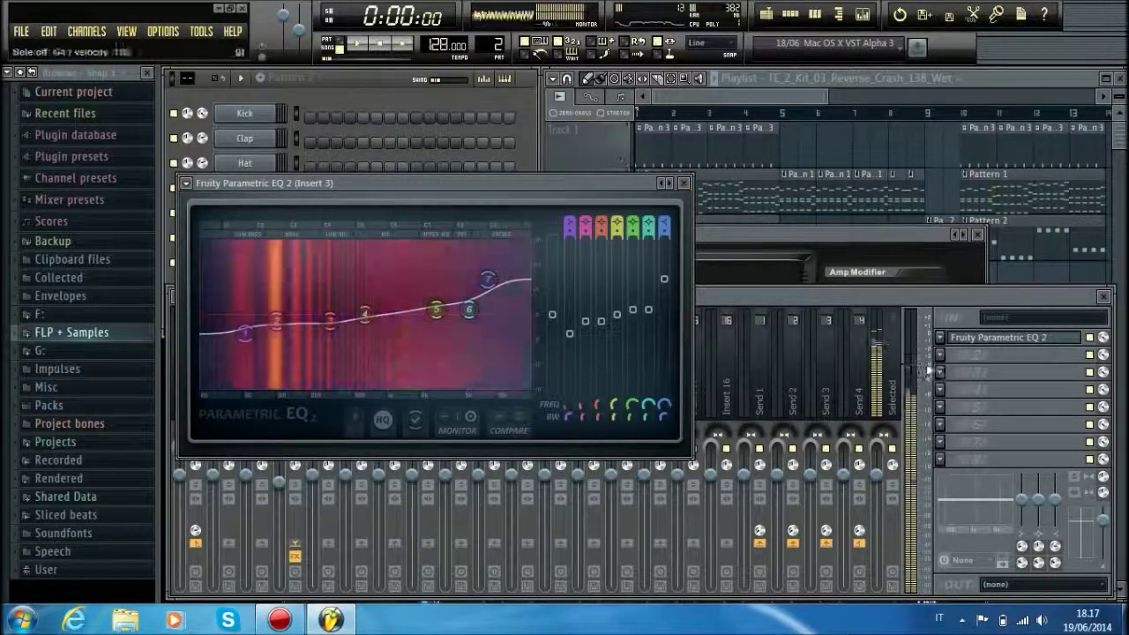
Load Soundgoodizer in the second effect slot of insert 3.
click(930, 351)
click(938, 350)
click(980, 370)
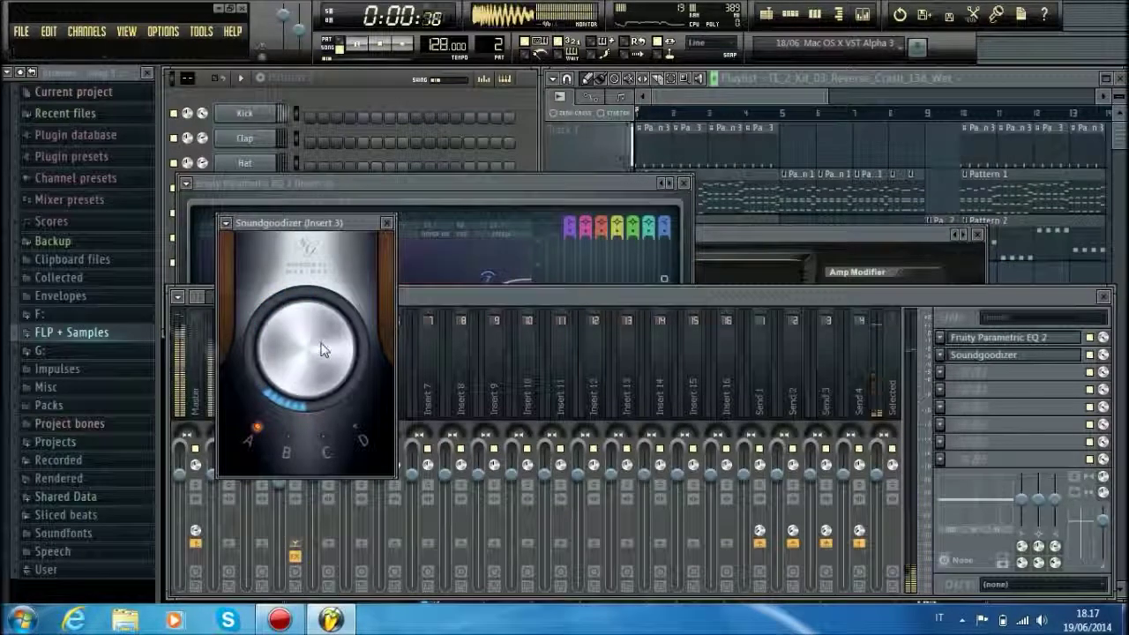
Load Fruity Free Filter on insert 3, raise its Freq to 16000 Hz and create an automation clip for Freq.
click(942, 374)
click(949, 519)
drag(419, 293, 422, 243)
right_click(427, 290)
click(494, 389)
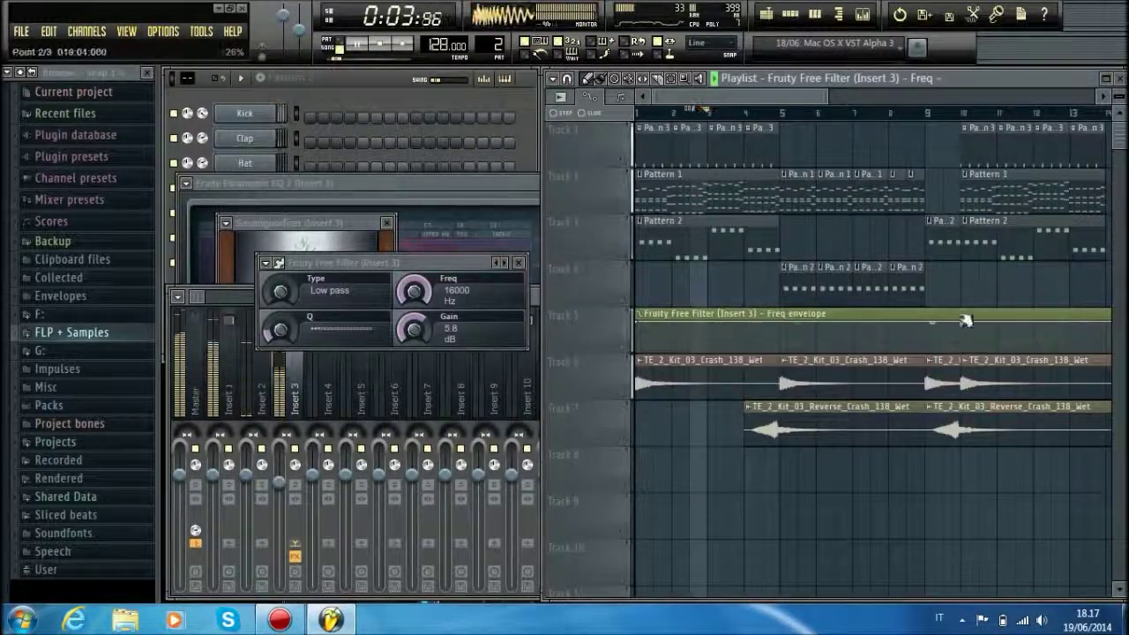
Shape the Freq envelope on Track 5 to drop sharply at bar 5 and ramp back up by bar 10.
right_click(781, 330)
drag(781, 329, 780, 372)
right_click(782, 337)
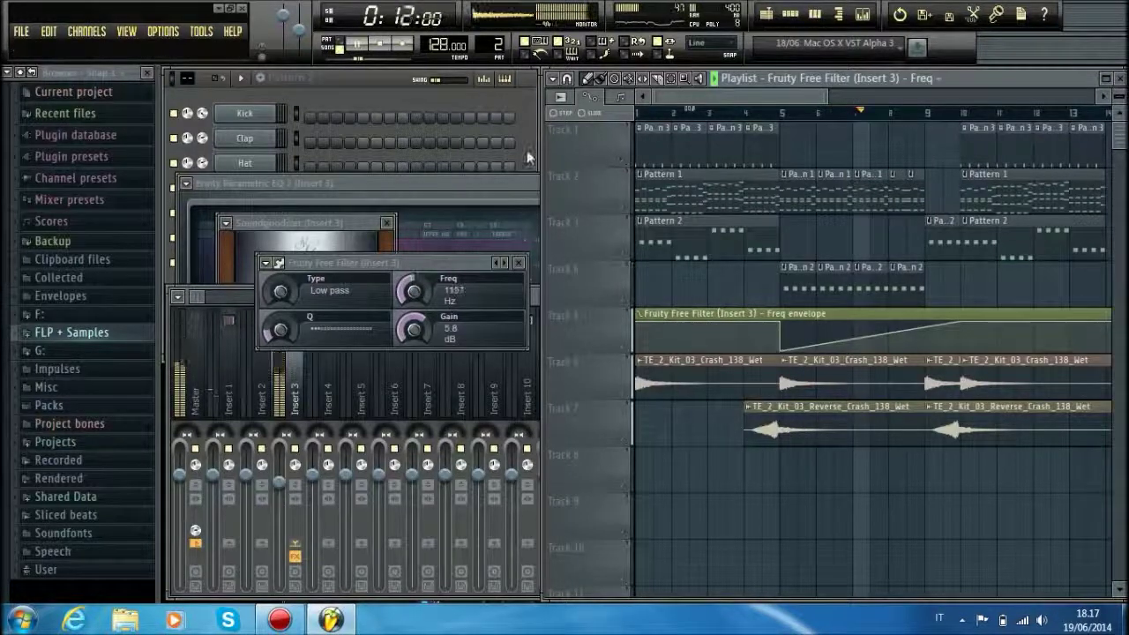
Select Pattern 1 and route its reFX Nexus channel to mixer insert 5.
click(340, 172)
scroll(490, 45, down, 1)
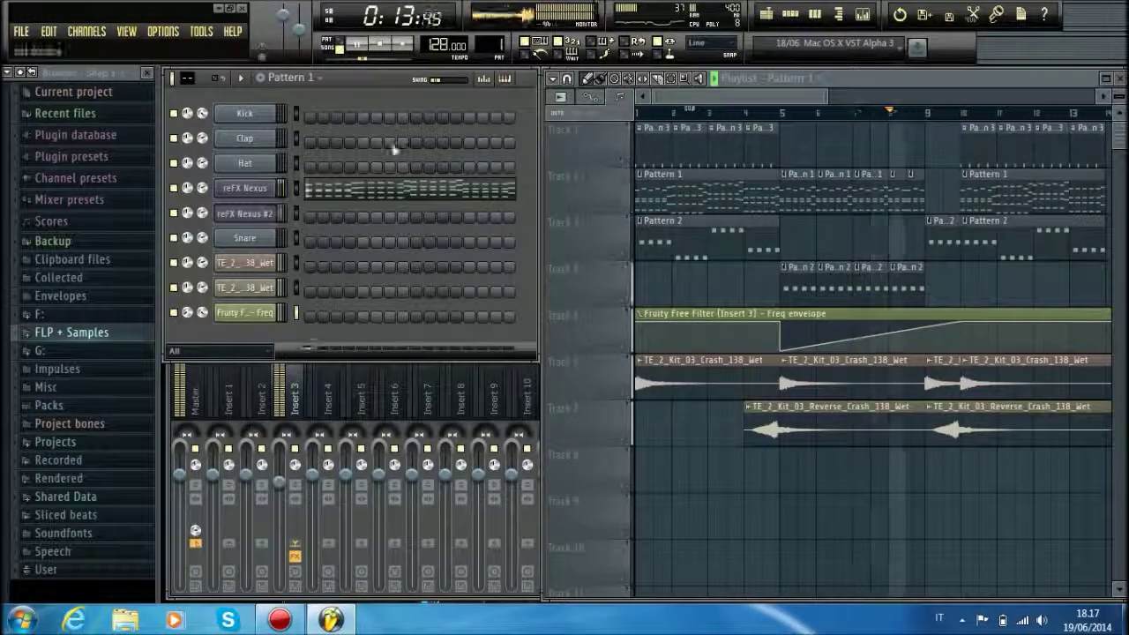
click(256, 190)
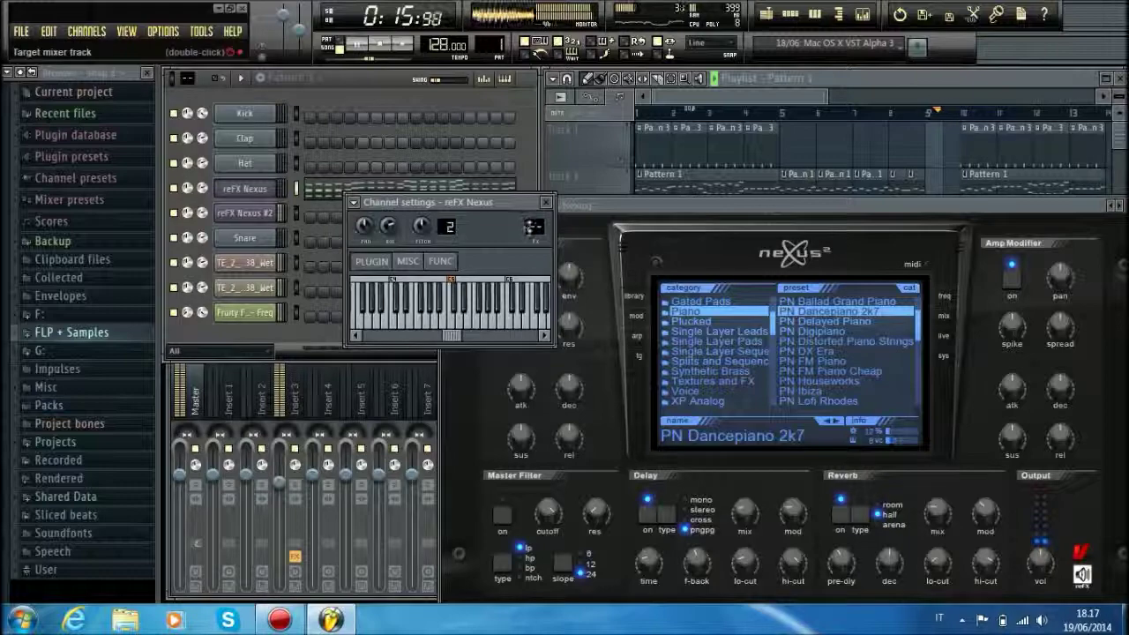
drag(529, 229, 530, 226)
key(F9)
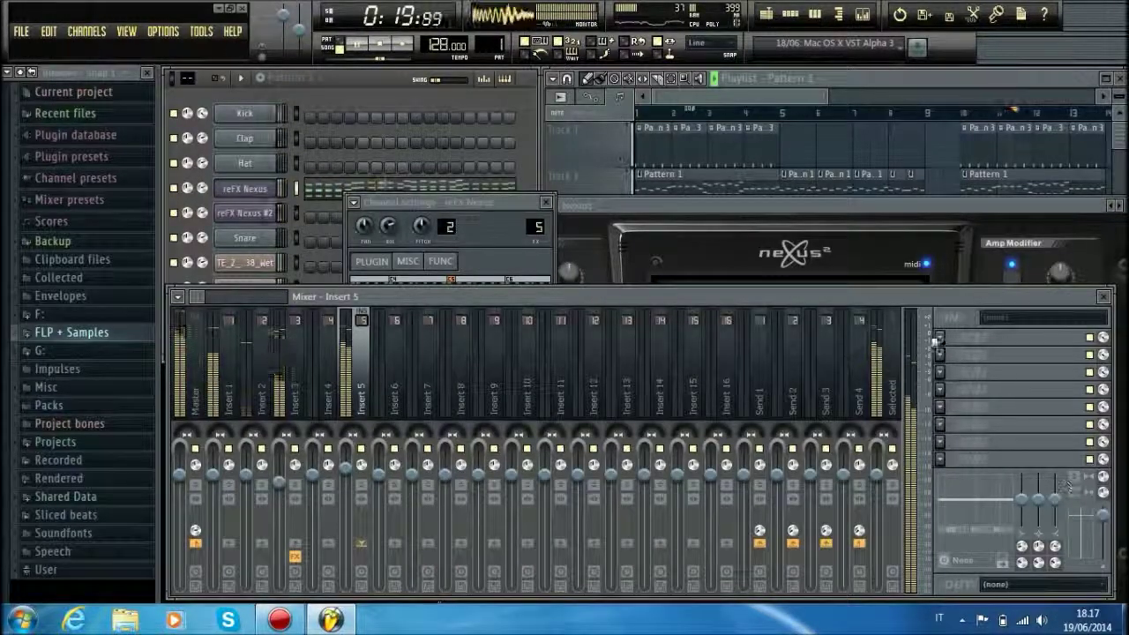
Load Soundgoodizer in the first effect slot of insert 5 and switch playback to pattern mode.
click(939, 337)
click(1056, 384)
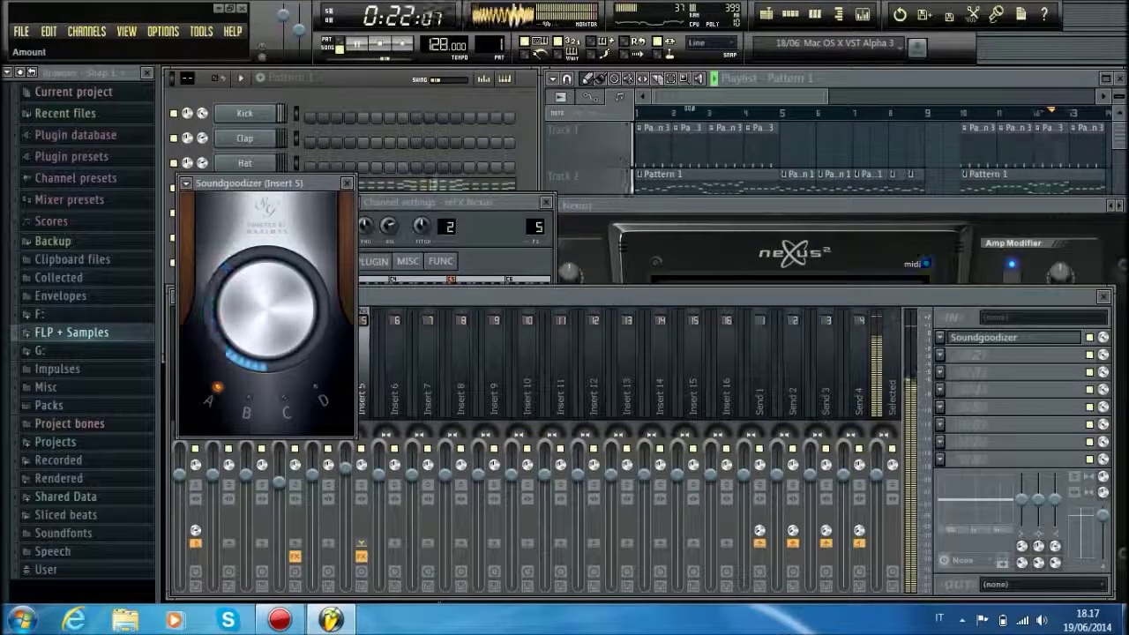
click(339, 45)
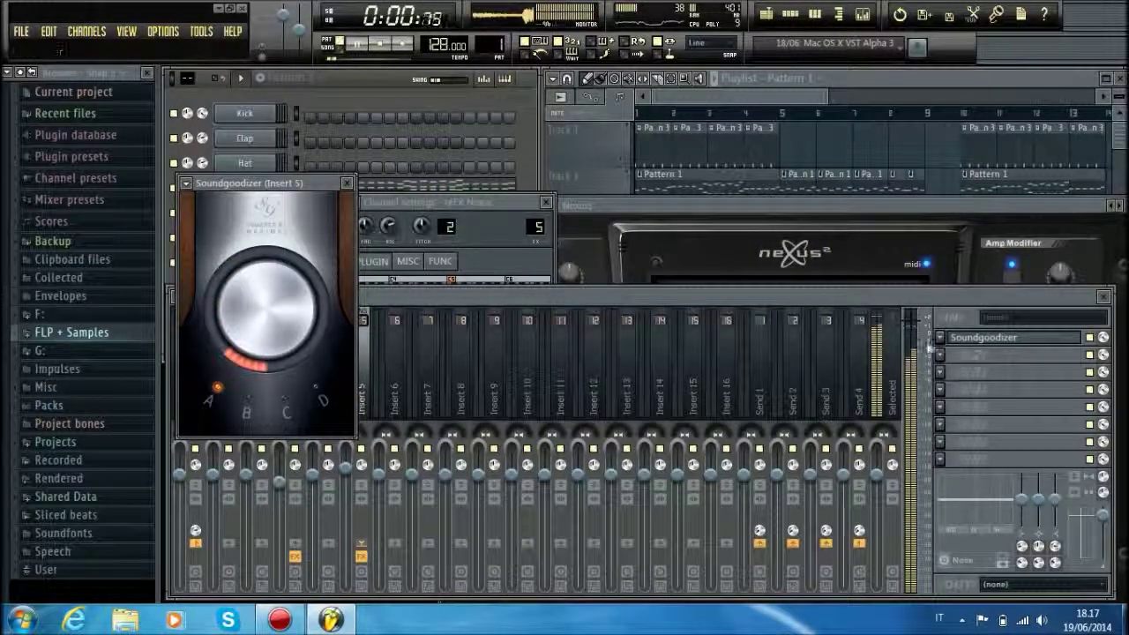
Load Fruity Parametric EQ 2 on insert 5 and raise its two highest bands and one low band.
click(941, 356)
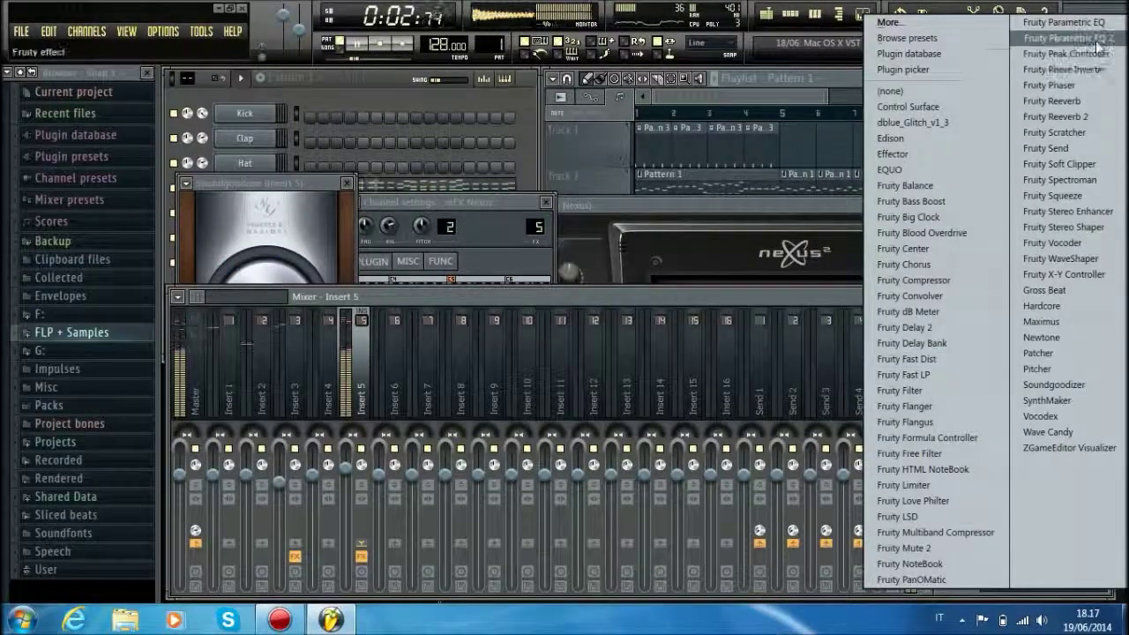
click(1085, 39)
drag(516, 354, 521, 318)
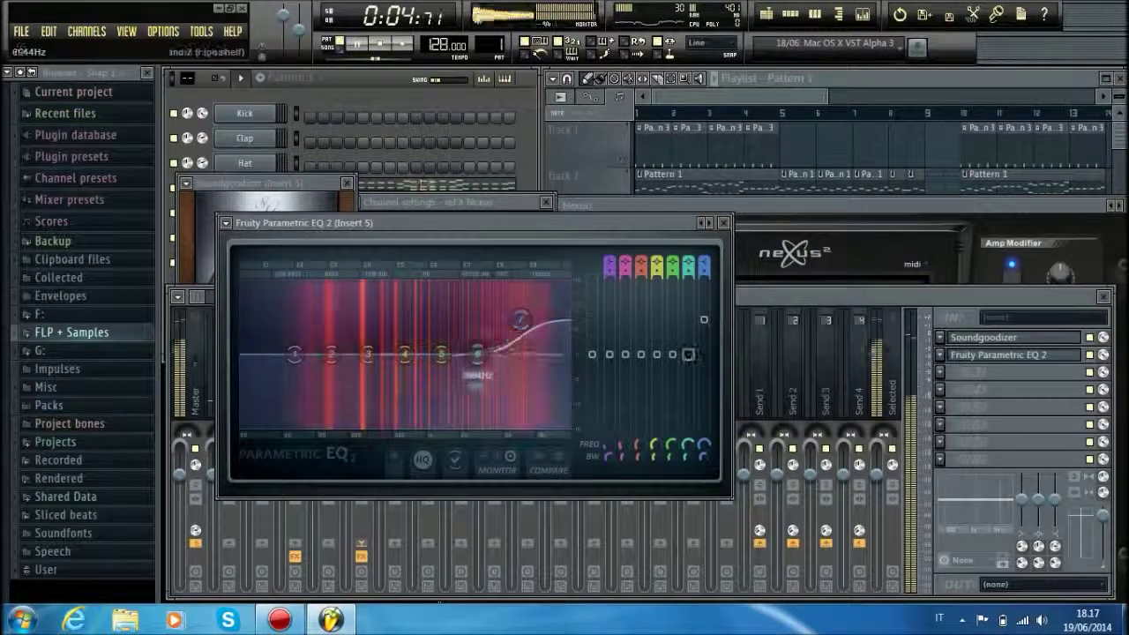
drag(479, 353, 492, 347)
mouse_move(338, 358)
mouse_down()
mouse_move(357, 357)
mouse_move(345, 341)
mouse_up()
Load Fruity Reeverb on insert 5 with Diffusion 45, RoomSize 16 and Reverb 27%.
click(941, 372)
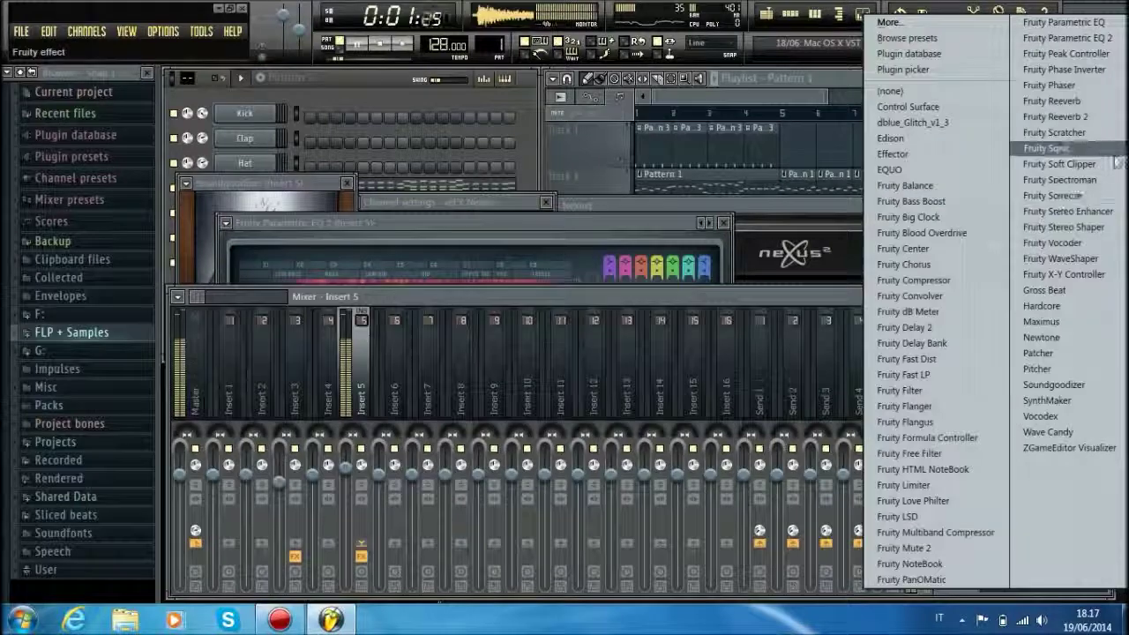
click(1066, 103)
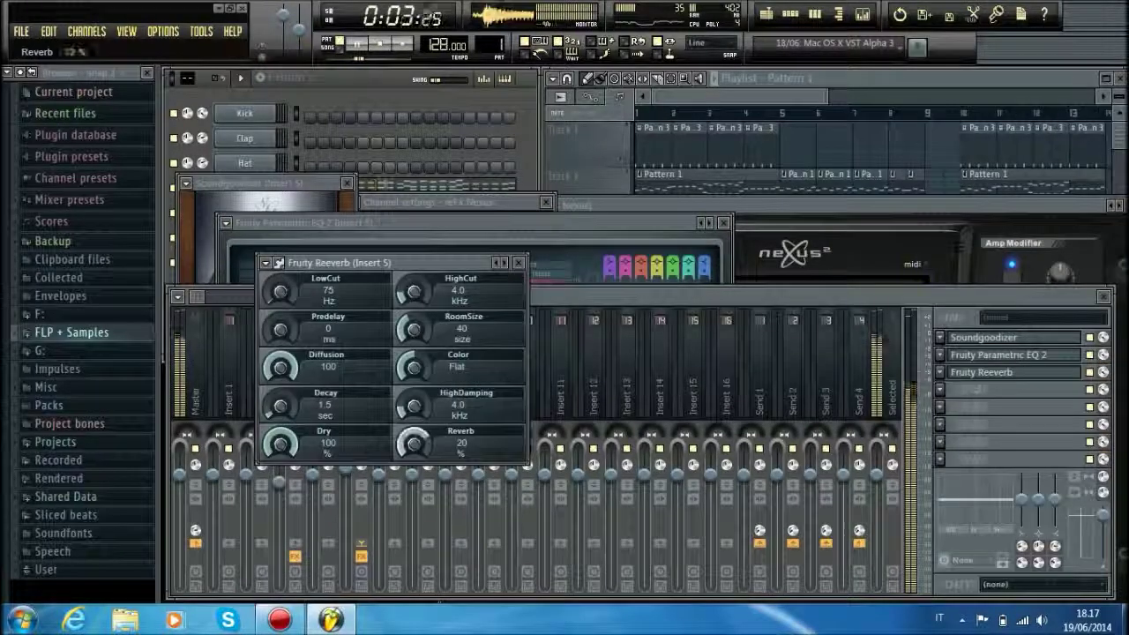
drag(415, 330, 415, 350)
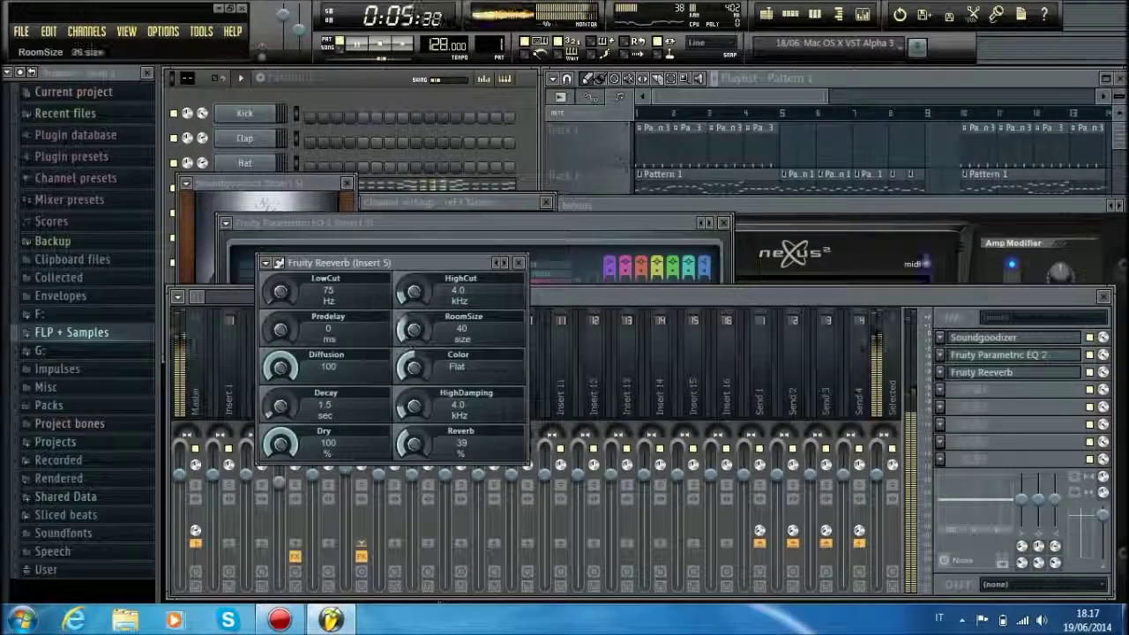
drag(277, 370, 277, 389)
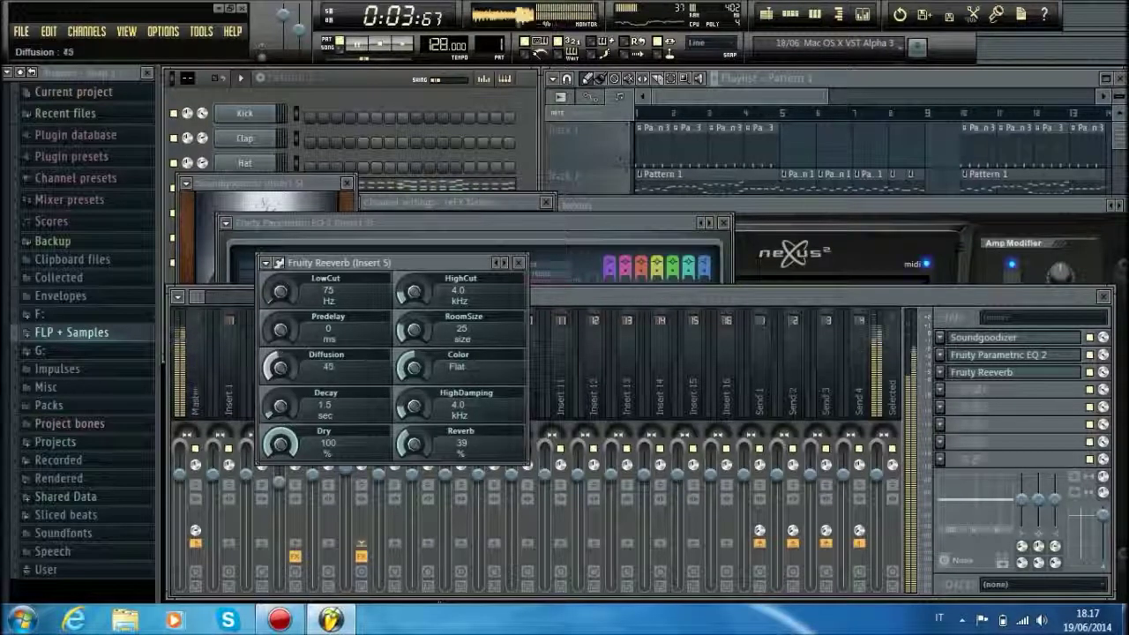
drag(413, 330, 413, 346)
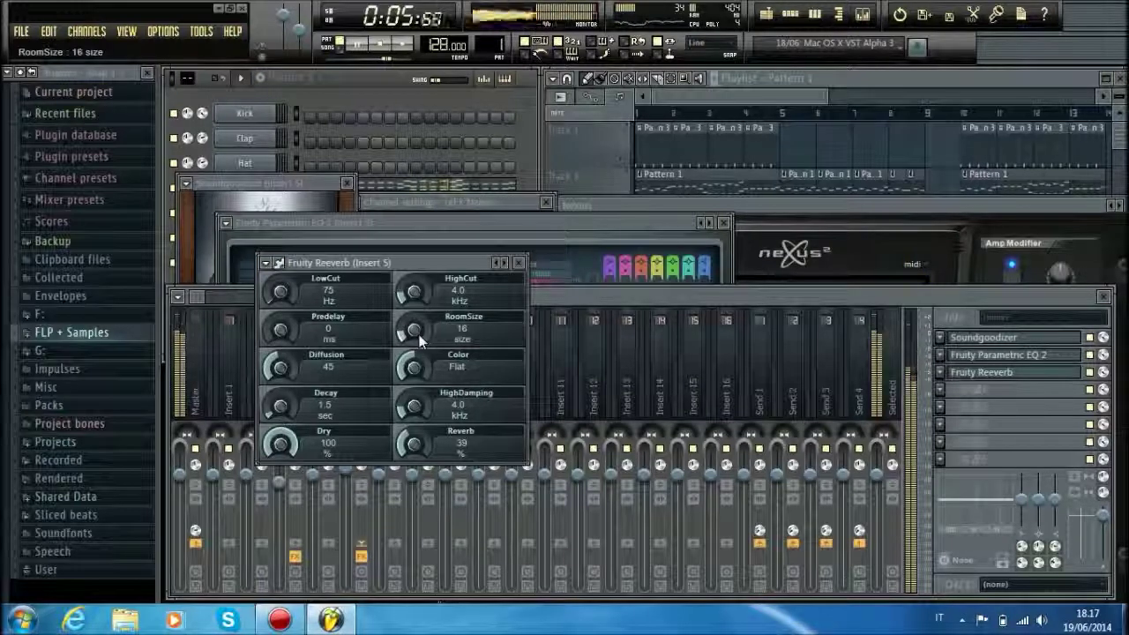
drag(415, 445, 414, 464)
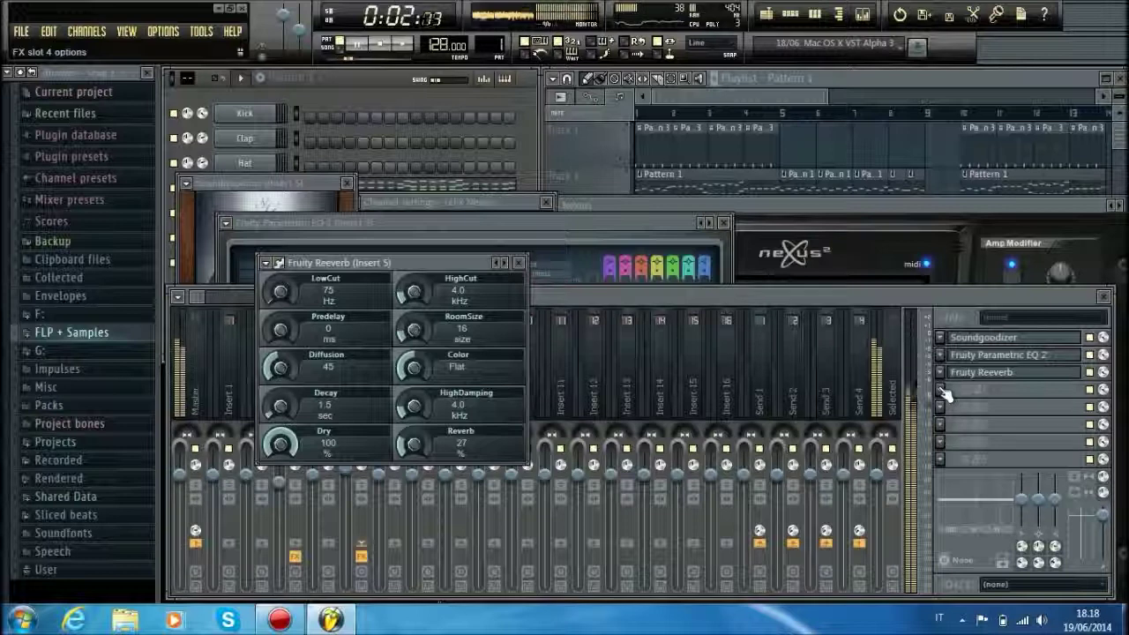
Switch playback to song mode and delete the four Pattern 3 clips in bars 1 to 4 of Track 1.
click(810, 99)
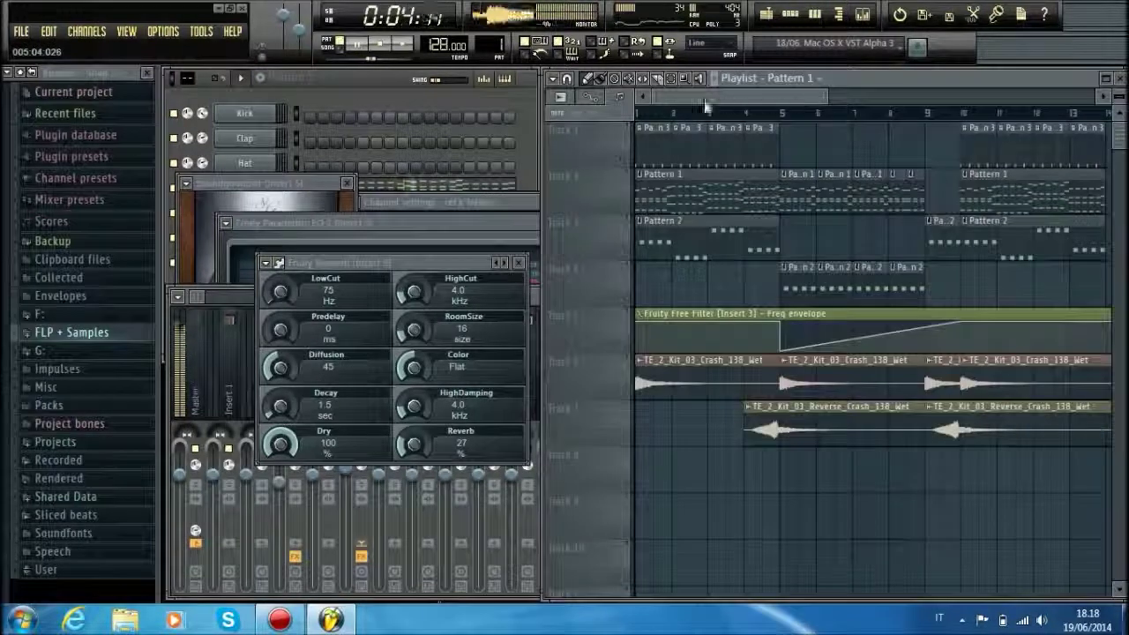
key(l)
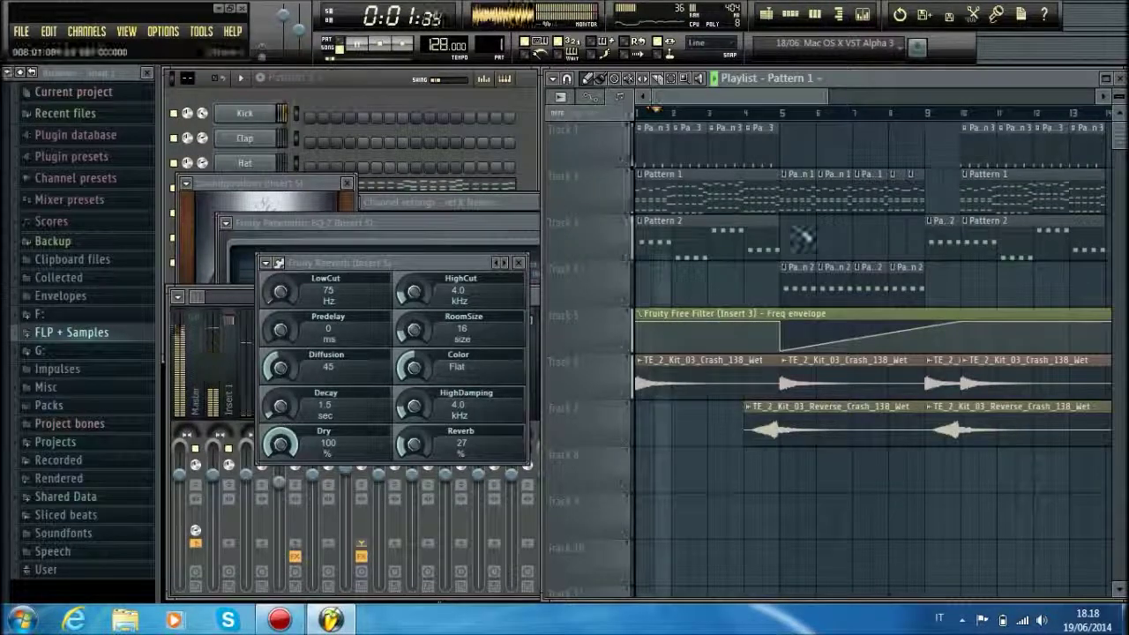
right_click(655, 143)
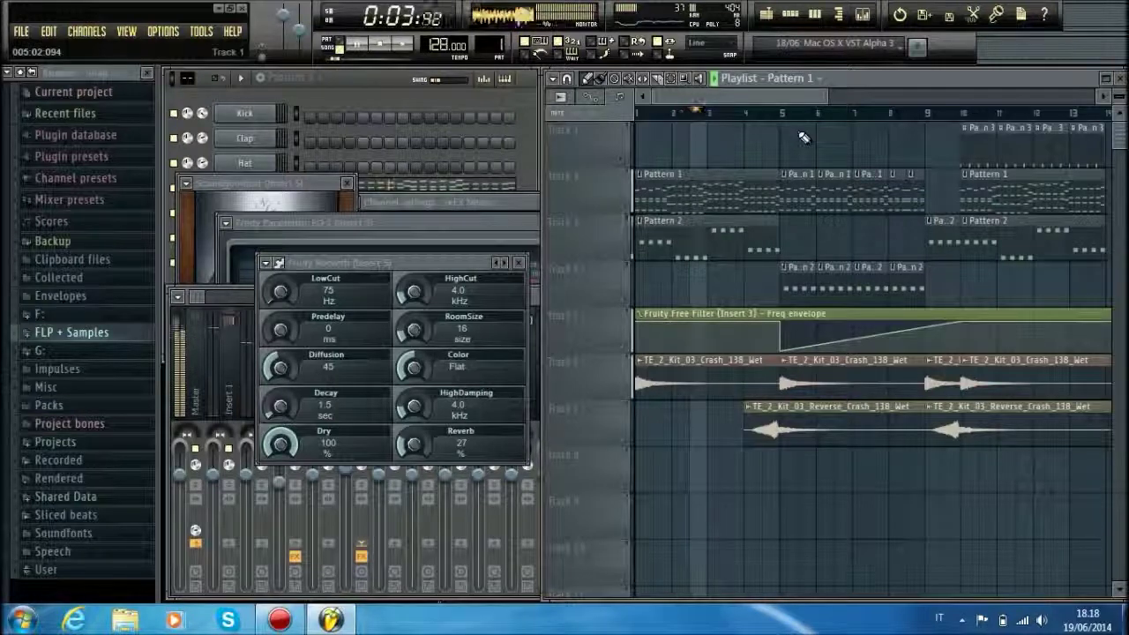
Delete the Pattern 2 clip at bar 1 on Track 3 and restart playback.
drag(702, 295, 704, 296)
key(space)
right_click(756, 295)
key(space)
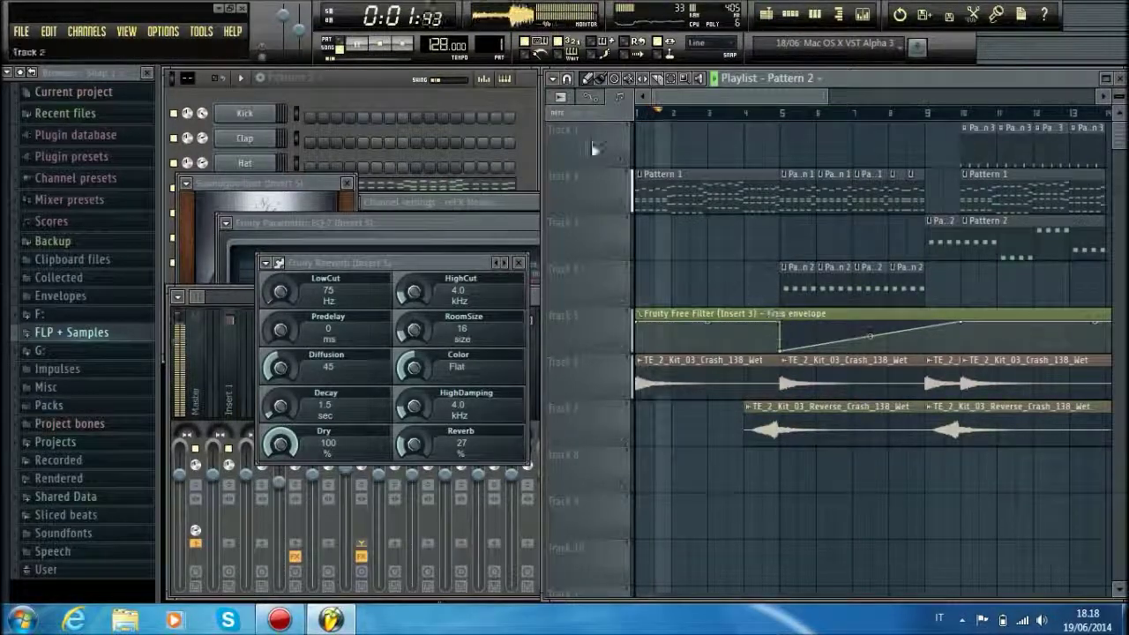
Lower insert 5's mixer level to 90% (-2.3 dB) and collapse the browser's folder structure.
click(864, 16)
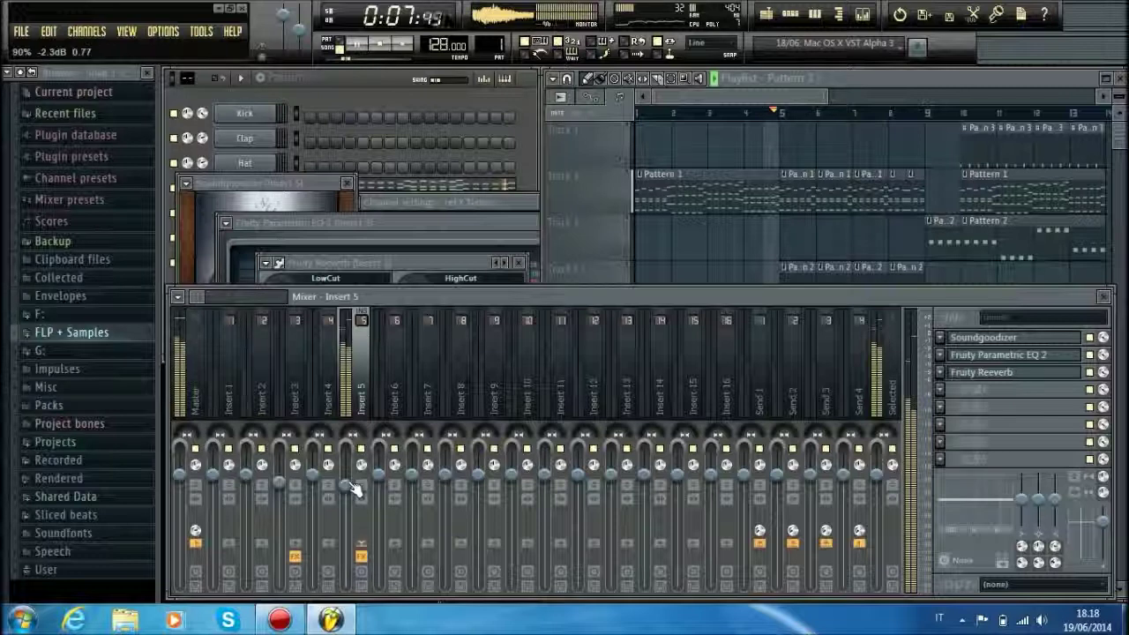
click(671, 100)
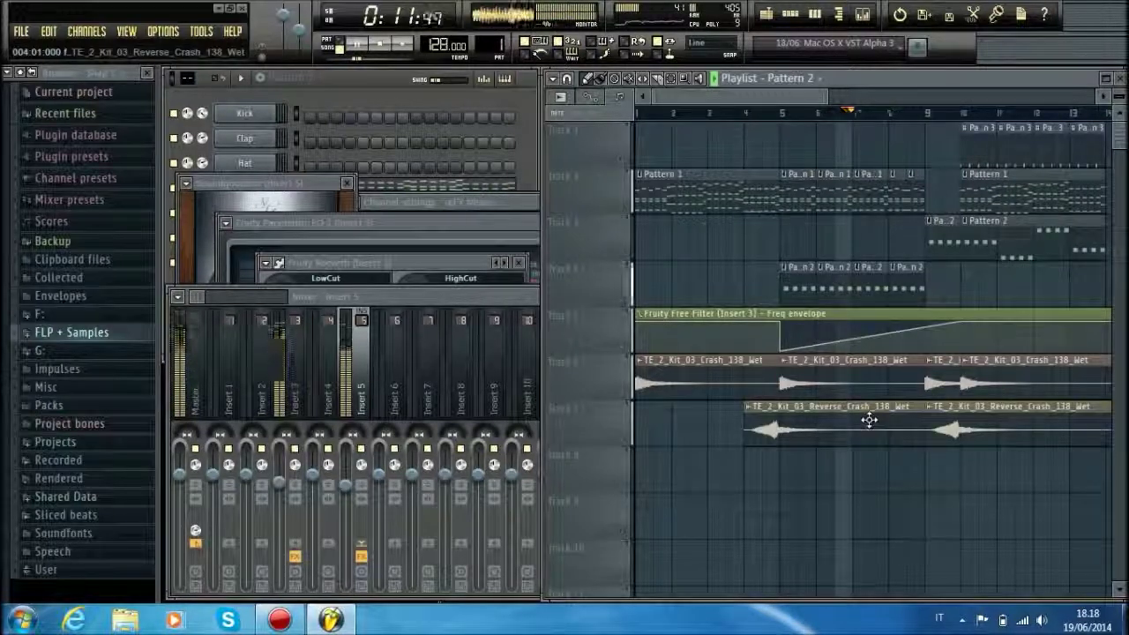
scroll(835, 122, down, 2)
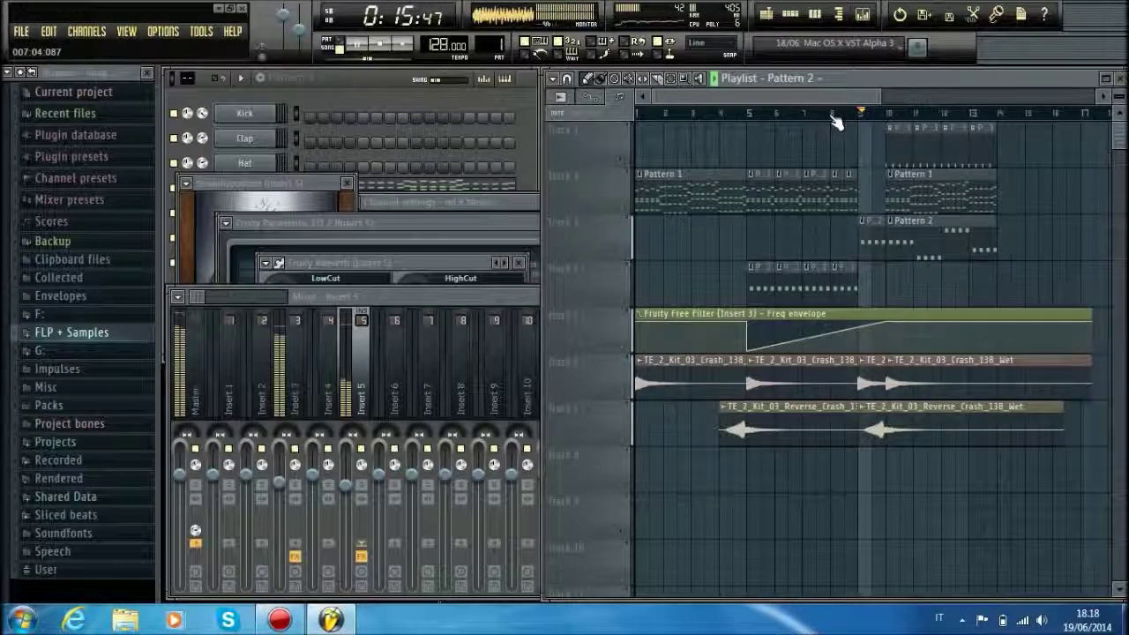
click(20, 73)
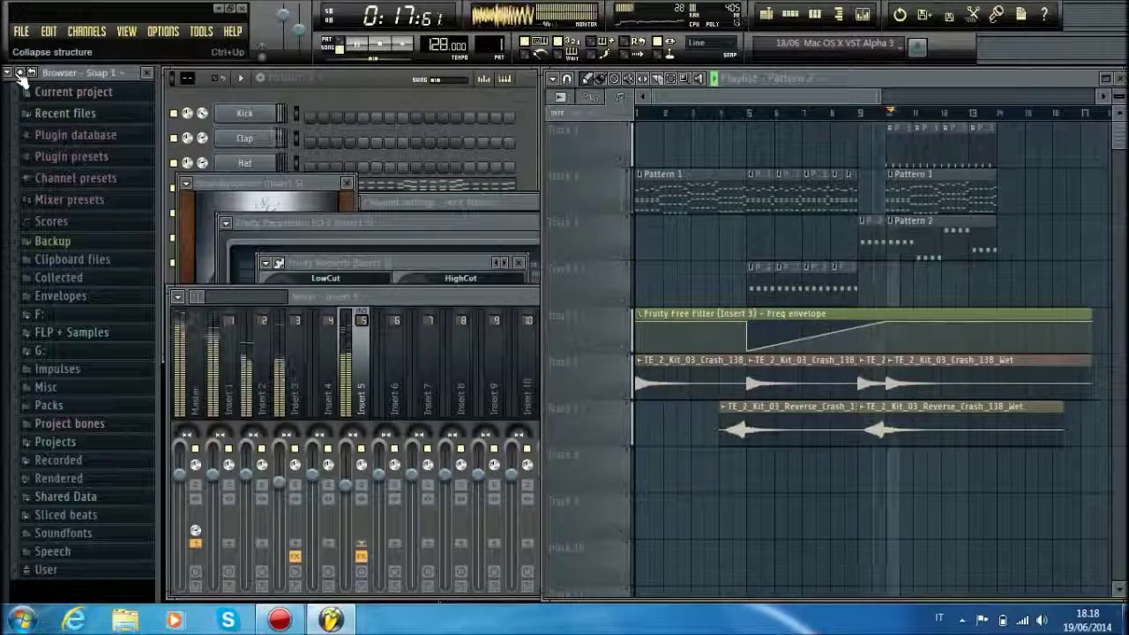